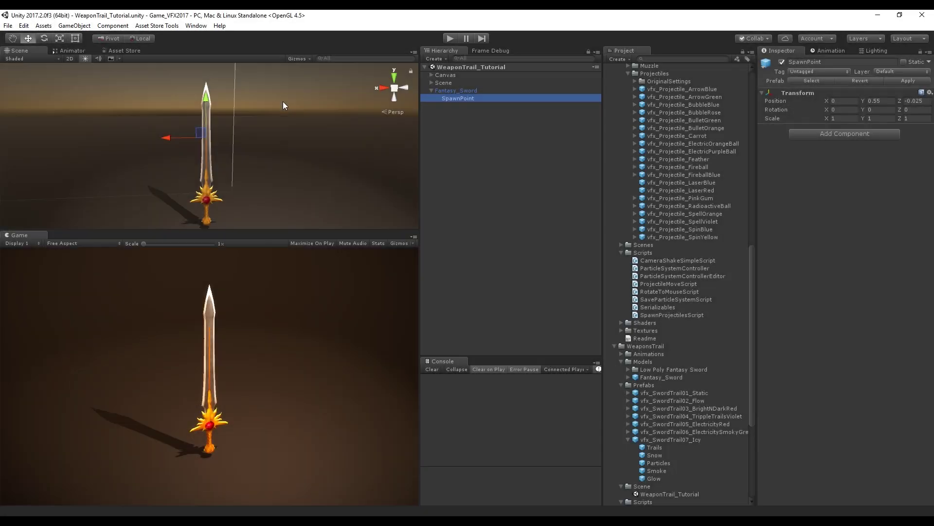
- Orbit the Scene view around the upright Fantasy_Sword
{"action": "left_click_drag", "start_coordinate": [146, 113], "coordinate": [166, 118], "text": "alt"}
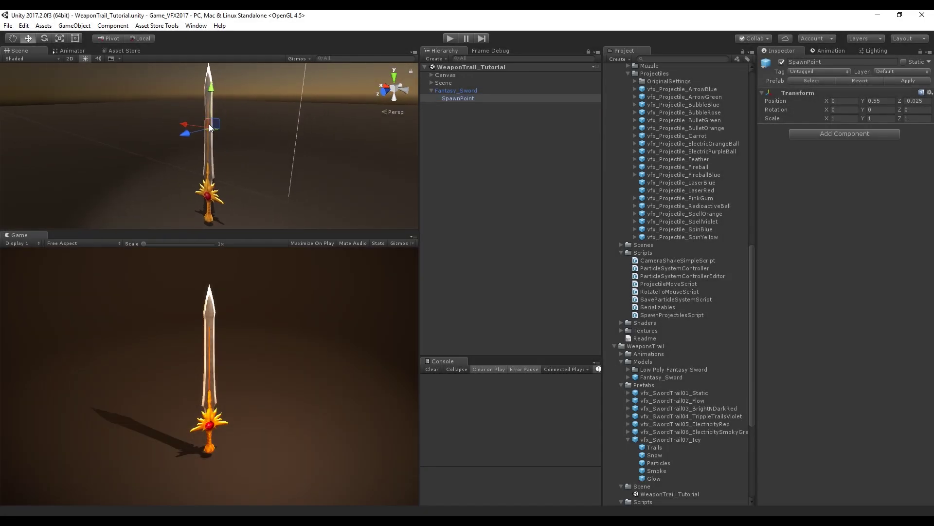
- Select Fantasy_Sword and play its rotation clip in the Animation window
{"action": "left_click", "coordinate": [448, 92]}
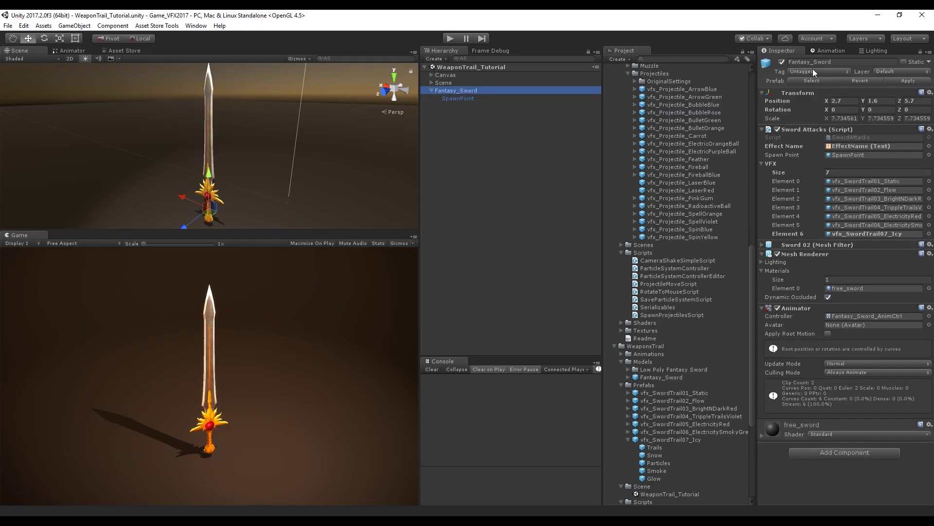
{"action": "left_click", "coordinate": [827, 50]}
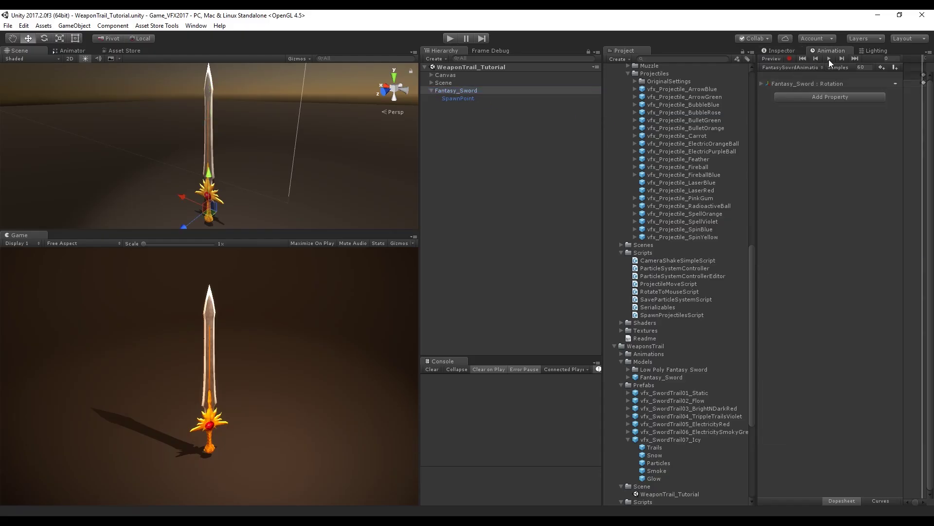
{"action": "left_click", "coordinate": [829, 59]}
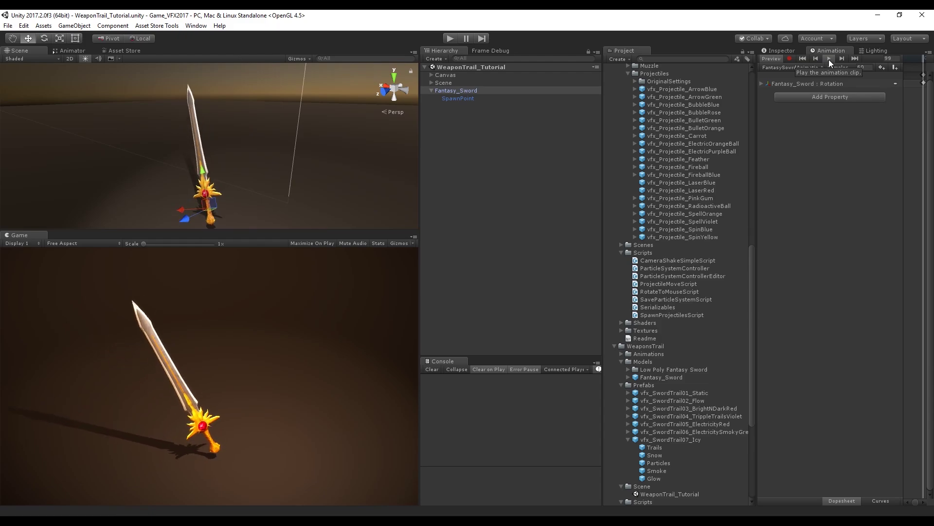
{"action": "left_click", "coordinate": [459, 92]}
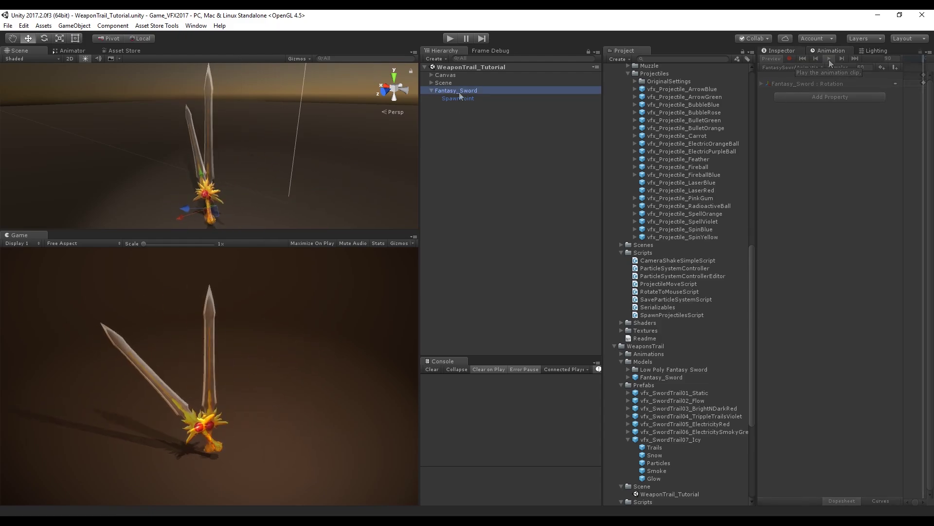
- Add a Trail effect under Fantasy_Sword, raise it up the blade and shorten its Time
{"action": "right_click", "coordinate": [459, 92]}
{"action": "mouse_move", "coordinate": [501, 215]}
{"action": "left_click", "coordinate": [584, 229]}
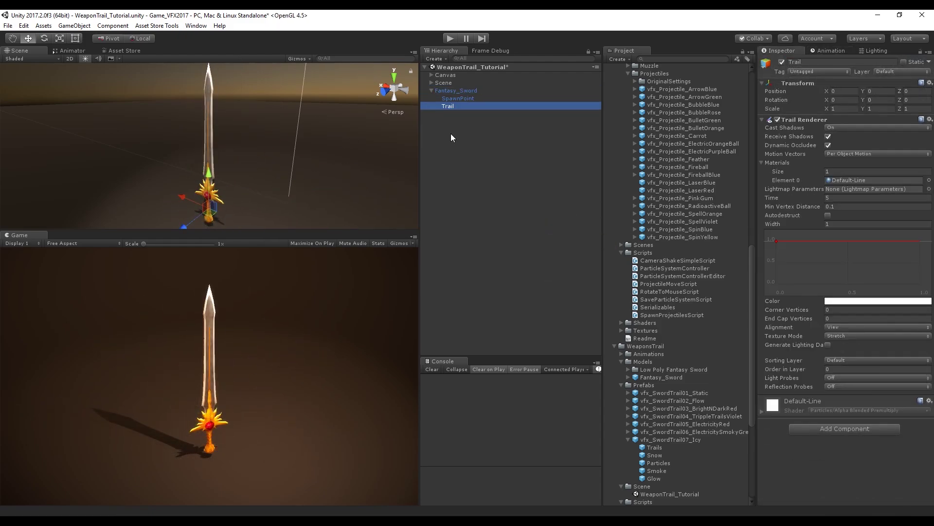
{"action": "left_click_drag", "start_coordinate": [208, 173], "coordinate": [209, 90]}
{"action": "left_click", "coordinate": [841, 197]}
{"action": "type", "text": ".1"}
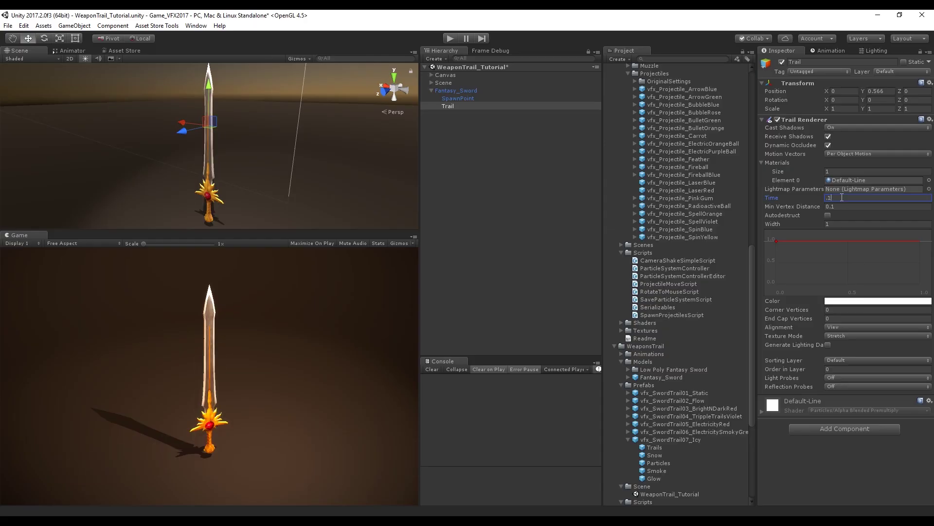
- Make the trail's colour gradient red fading to transparent and preview it on the swinging sword
{"action": "left_click", "coordinate": [849, 301]}
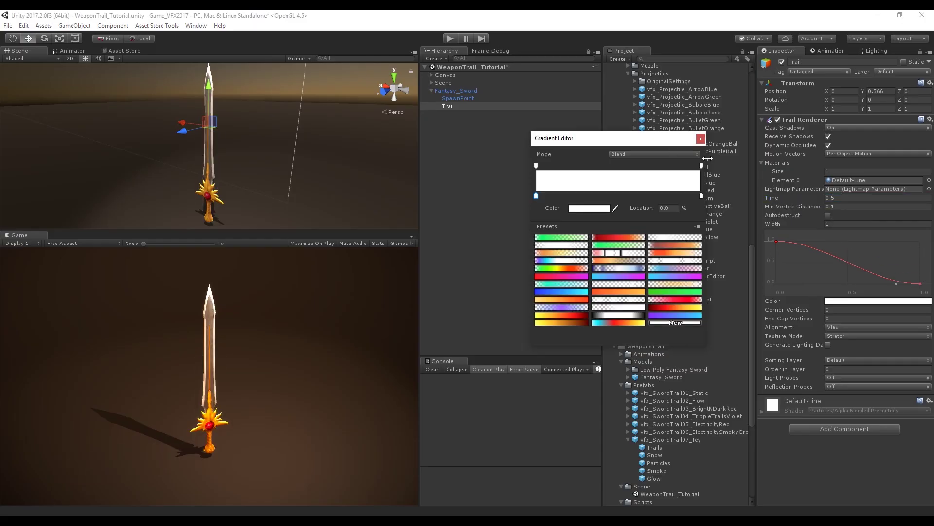
{"action": "left_click", "coordinate": [618, 237]}
{"action": "left_click", "coordinate": [773, 206]}
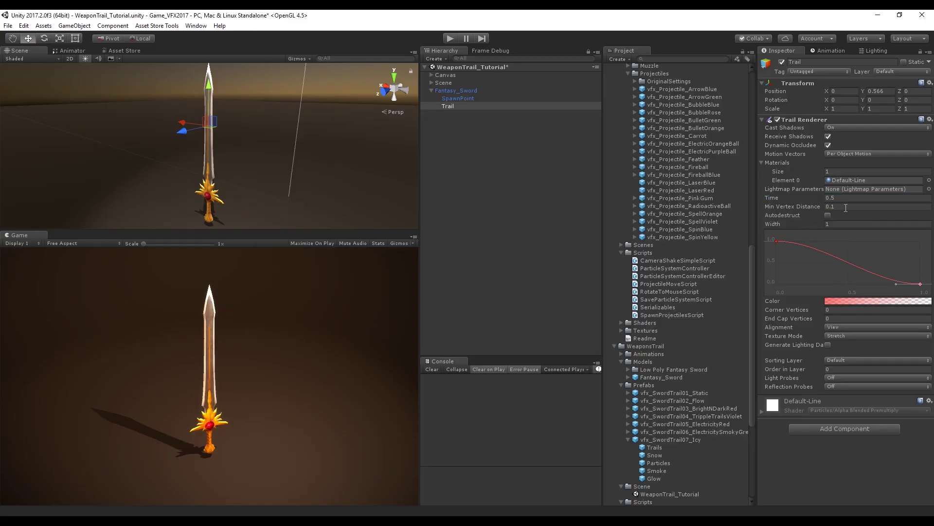
{"action": "left_click", "coordinate": [824, 52]}
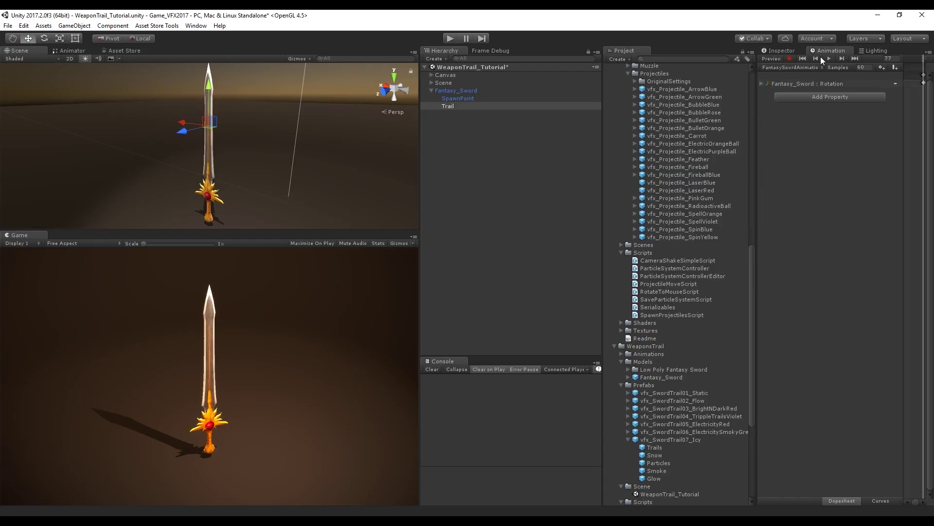
{"action": "left_click", "coordinate": [828, 58]}
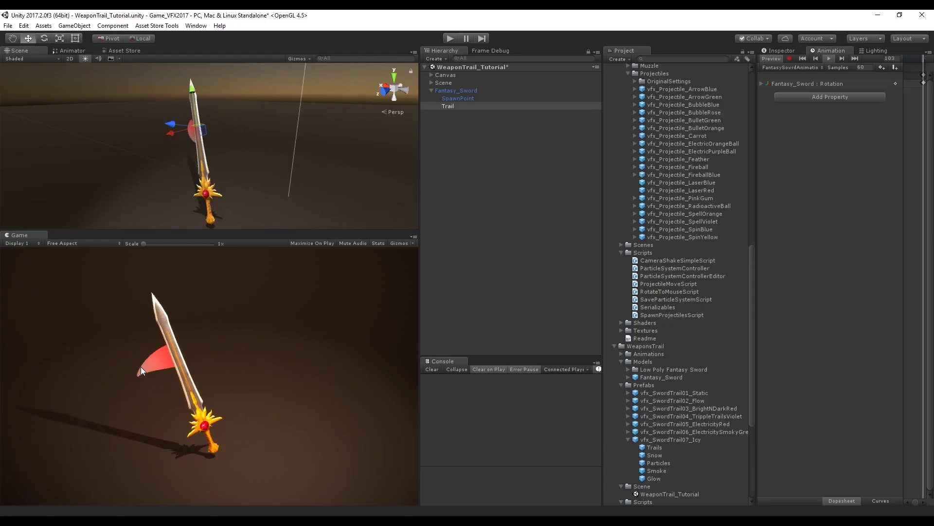
{"action": "left_click_drag", "start_coordinate": [239, 167], "coordinate": [428, 143], "text": "alt"}
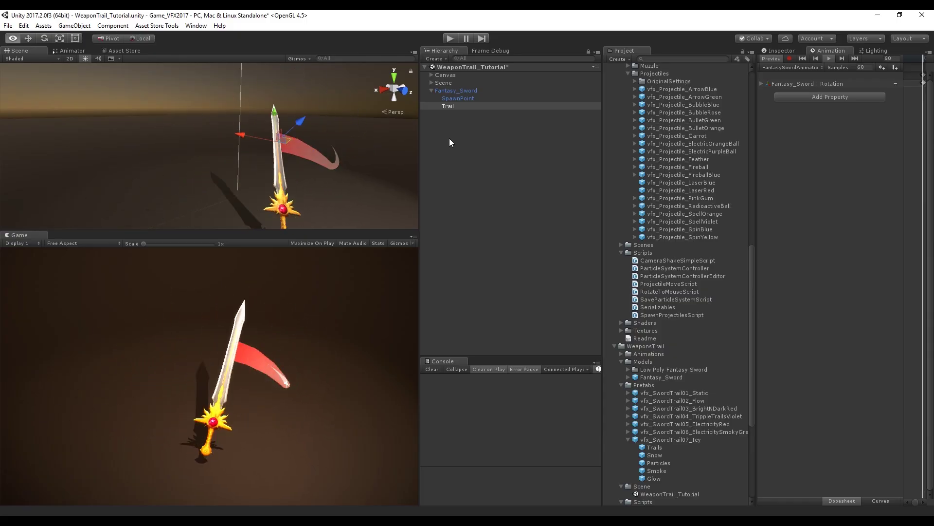
- Create an empty child vfx_SwordTrail_Tutorial under Fantasy_Sword and nudge it down the blade
{"action": "right_click", "coordinate": [452, 91]}
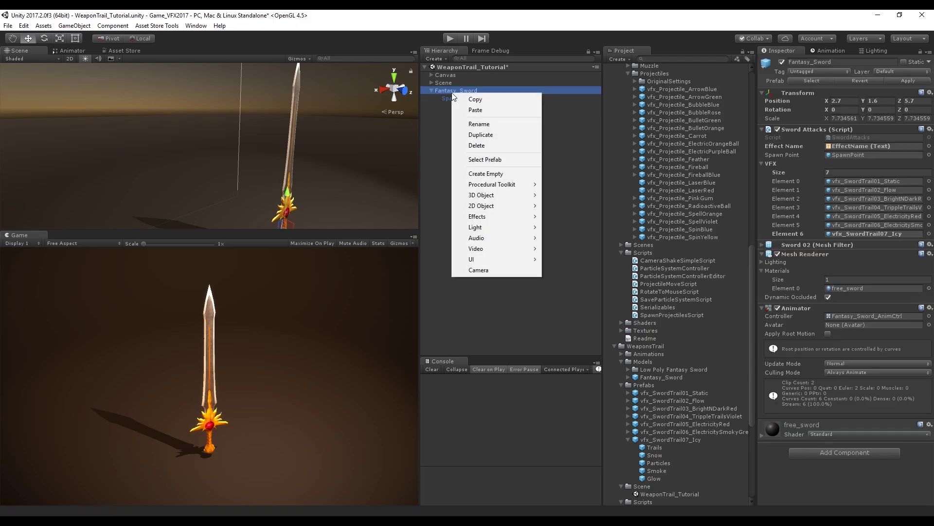
{"action": "left_click", "coordinate": [475, 174]}
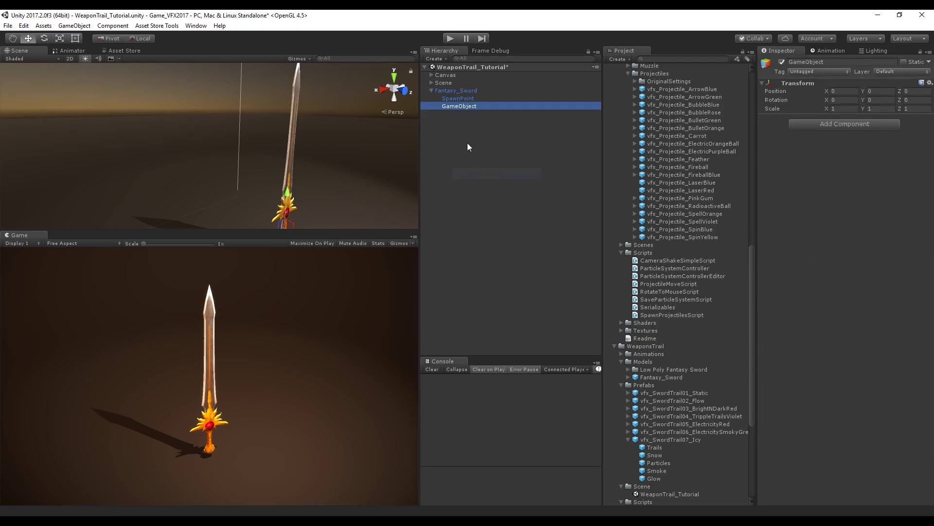
{"action": "left_click", "coordinate": [807, 61]}
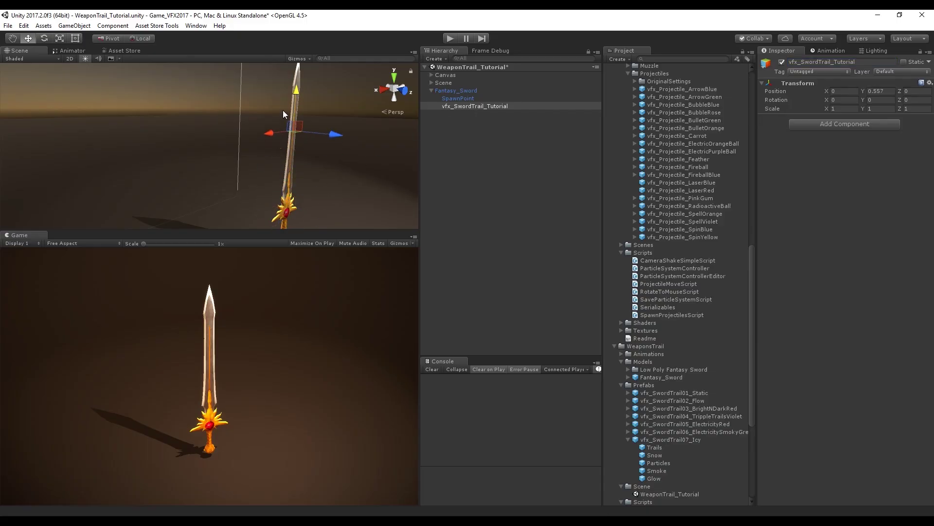
{"action": "left_click_drag", "start_coordinate": [284, 113], "coordinate": [287, 115]}
- Add a Particle System inside vfx_SwordTrail_Tutorial
{"action": "left_click", "coordinate": [455, 106]}
{"action": "right_click", "coordinate": [456, 106]}
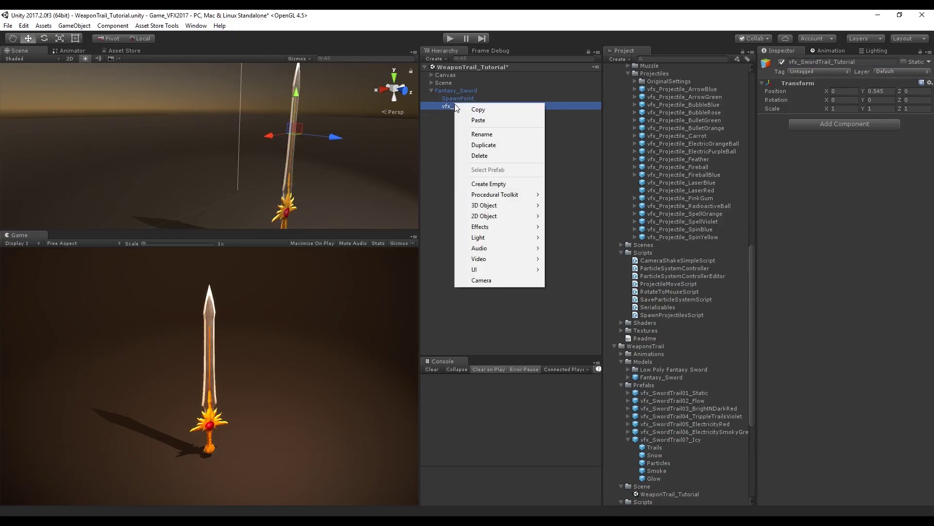
{"action": "mouse_move", "coordinate": [495, 226]}
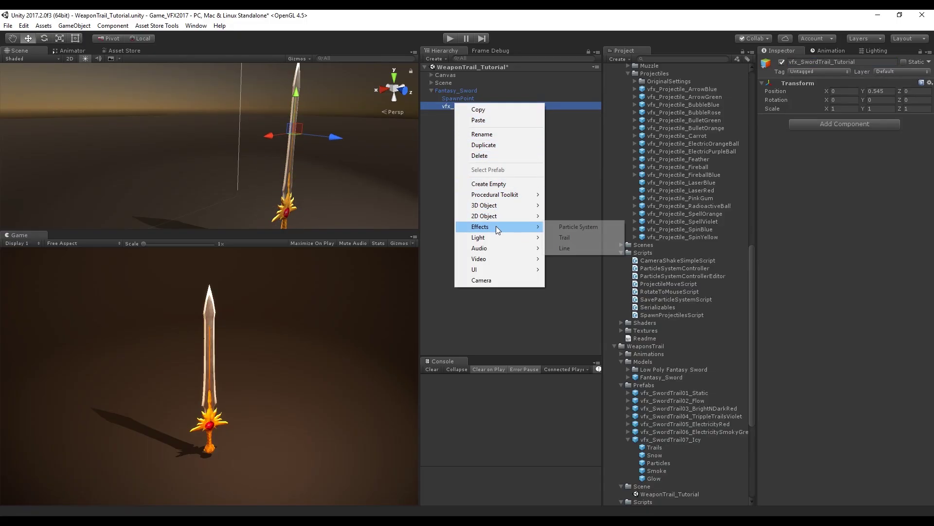
{"action": "left_click", "coordinate": [563, 228]}
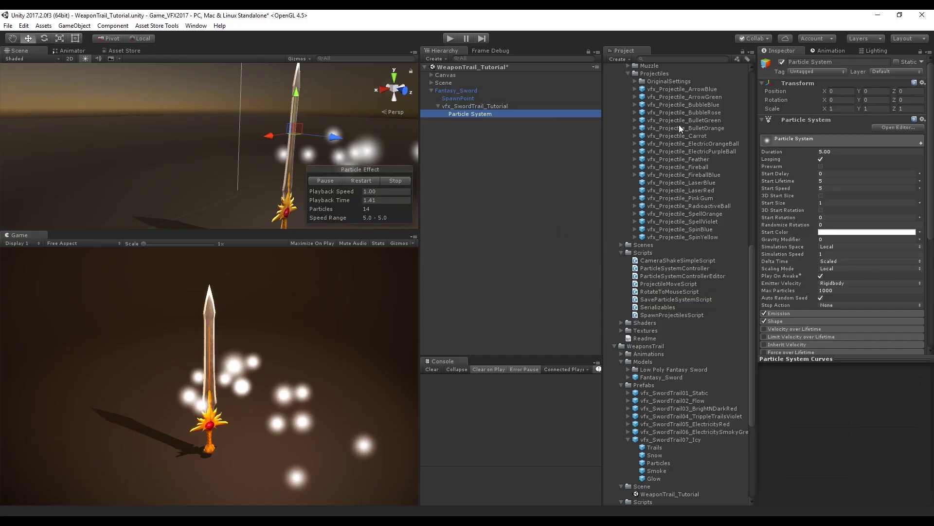
- Rename the particle system to Trails and set its emitter Shape to Edge
{"action": "left_click", "coordinate": [810, 62]}
{"action": "type", "text": "Tra"}
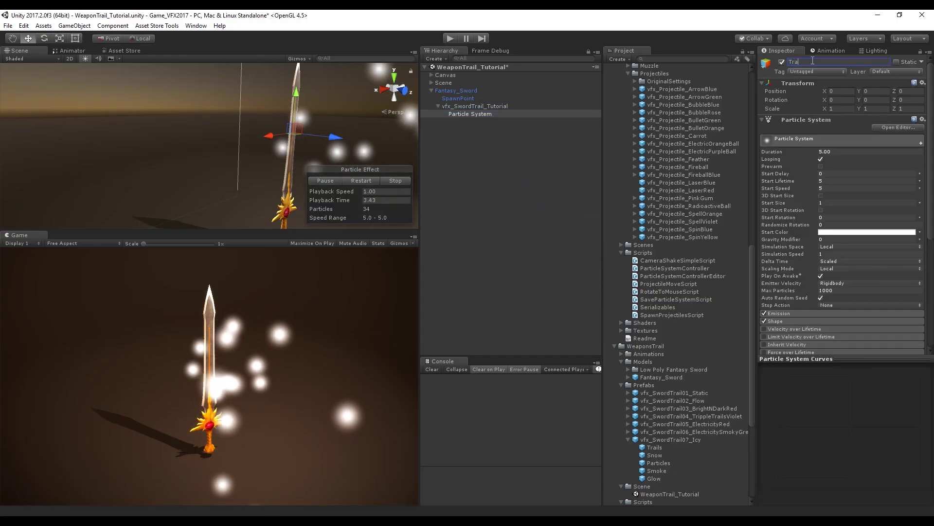
{"action": "type", "text": "ils"}
{"action": "key", "text": "Return"}
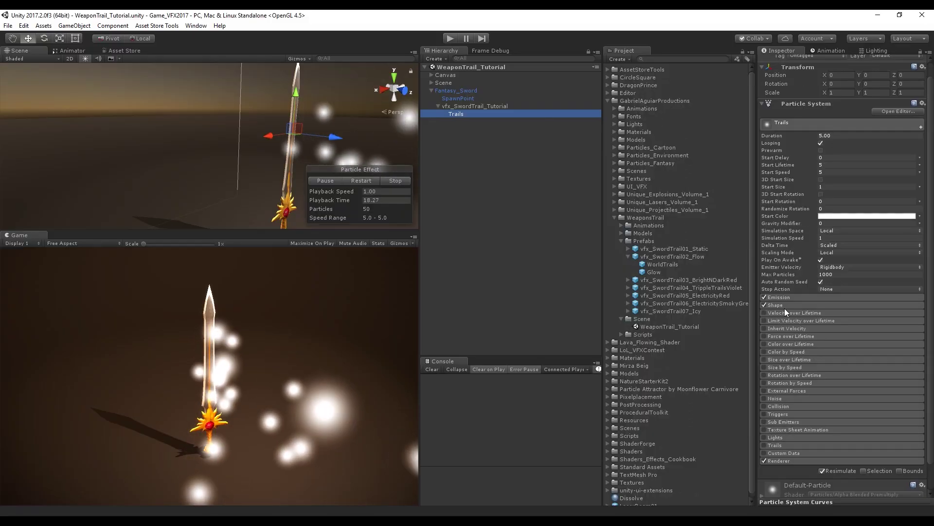
{"action": "left_click", "coordinate": [787, 305]}
{"action": "left_click", "coordinate": [834, 313]}
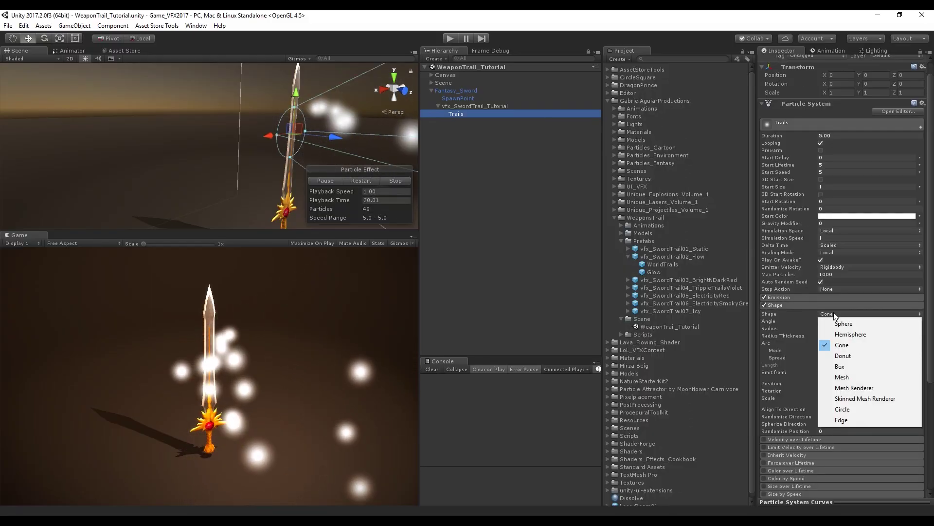
{"action": "left_click", "coordinate": [857, 418]}
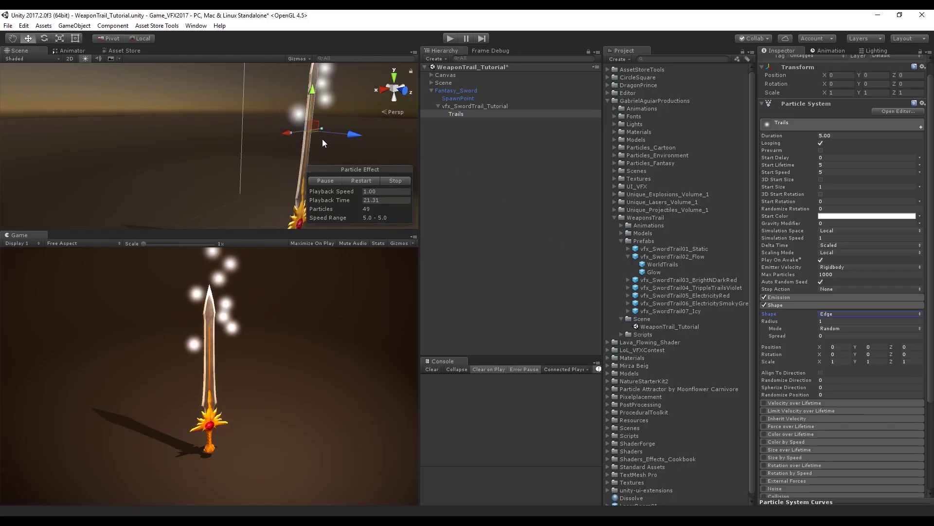
- Rotate the Edge emitter 90° on Z and stretch it along the blade
{"action": "middle_click_drag", "start_coordinate": [322, 139], "coordinate": [214, 141]}
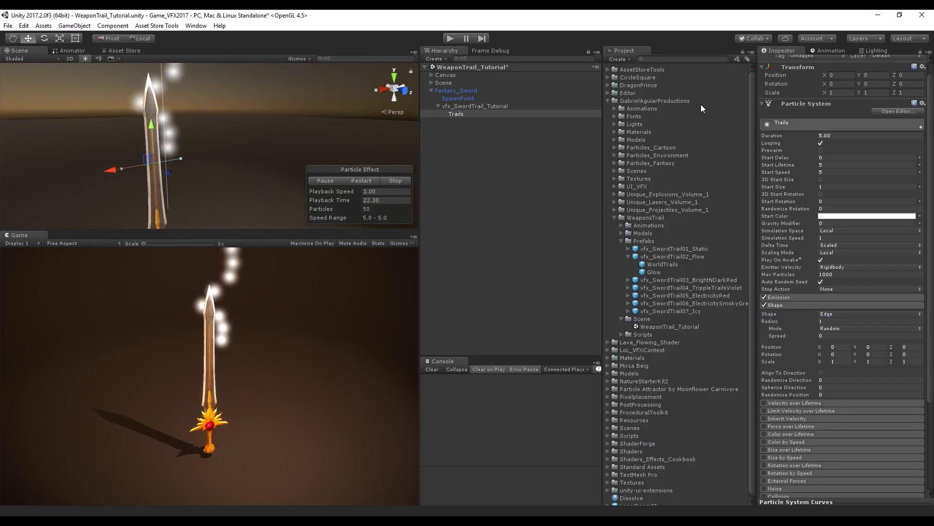
{"action": "left_click", "coordinate": [917, 84]}
{"action": "type", "text": "90"}
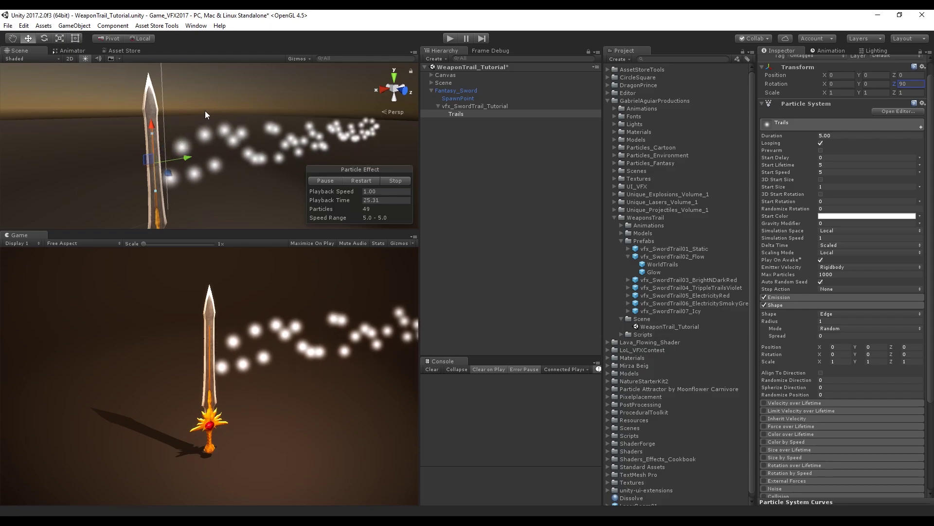
{"action": "left_click_drag", "start_coordinate": [156, 192], "coordinate": [159, 225]}
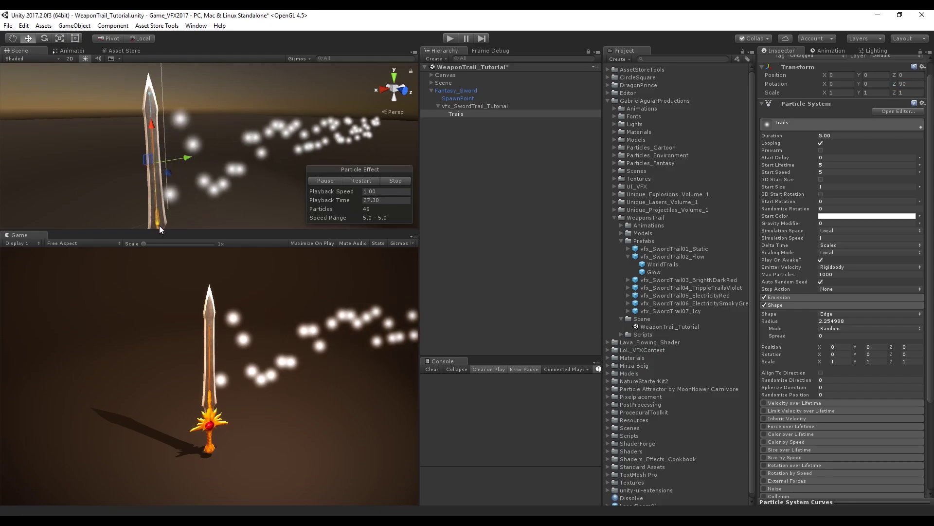
{"action": "middle_click_drag", "start_coordinate": [159, 226], "coordinate": [172, 174]}
{"action": "scroll", "coordinate": [175, 174], "scroll_direction": "up", "scroll_amount": 3}
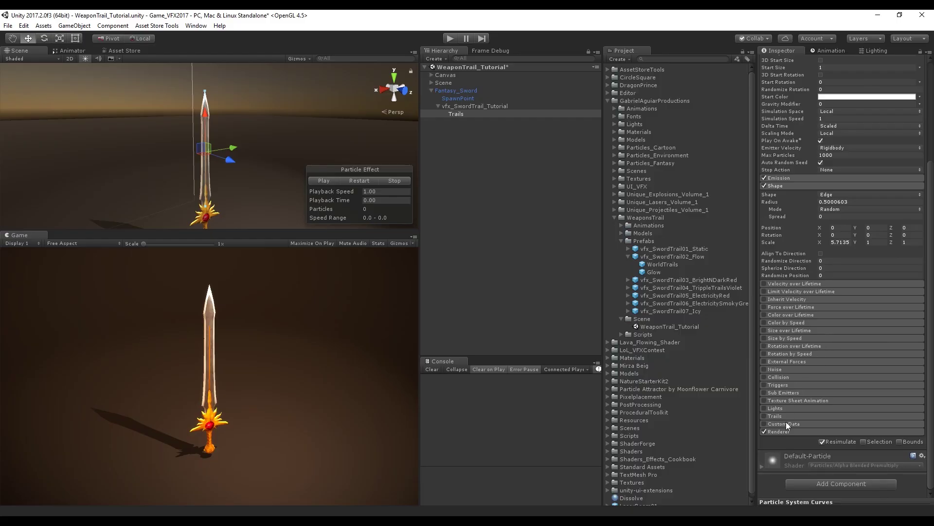
- Expand the Renderer module and open the material picker
{"action": "left_click", "coordinate": [787, 432]}
{"action": "scroll", "coordinate": [810, 402], "scroll_direction": "down", "scroll_amount": 3}
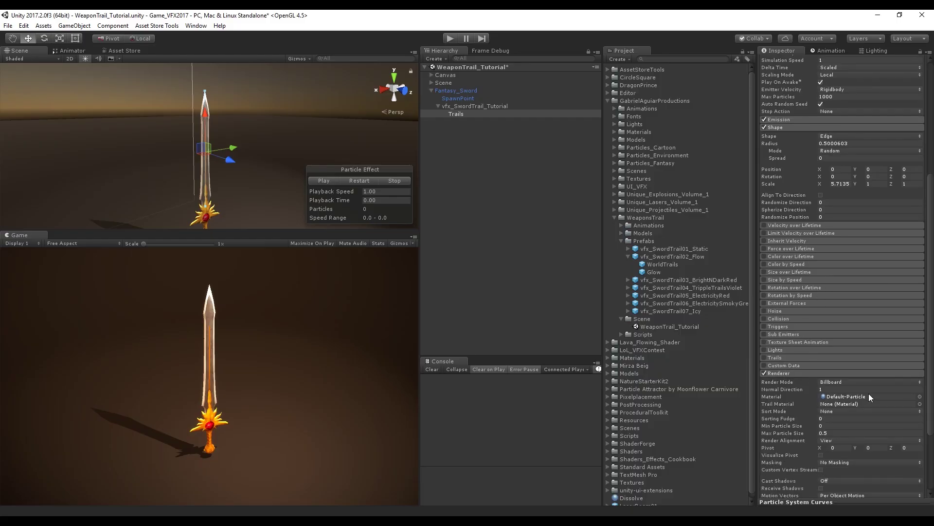
{"action": "left_click", "coordinate": [920, 397]}
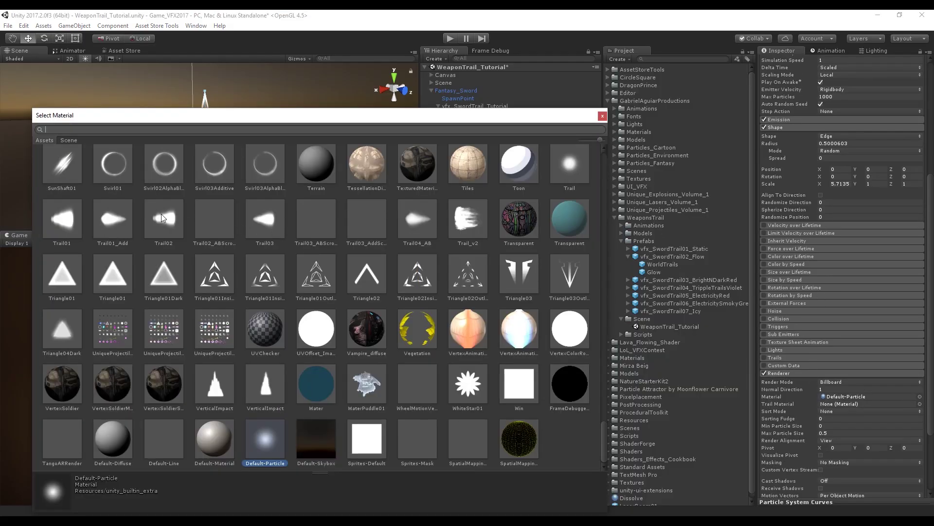
- Search for and assign Default-Particle as the trail material
{"action": "type", "text": "aaa"}
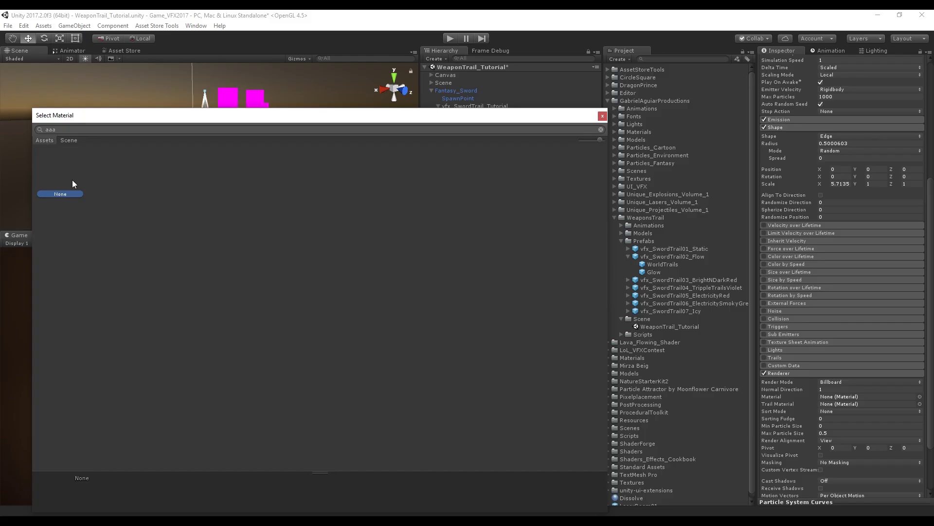
{"action": "key", "text": "BackSpace"}
{"action": "key", "text": "BackSpace"}
{"action": "key", "text": "BackSpace"}
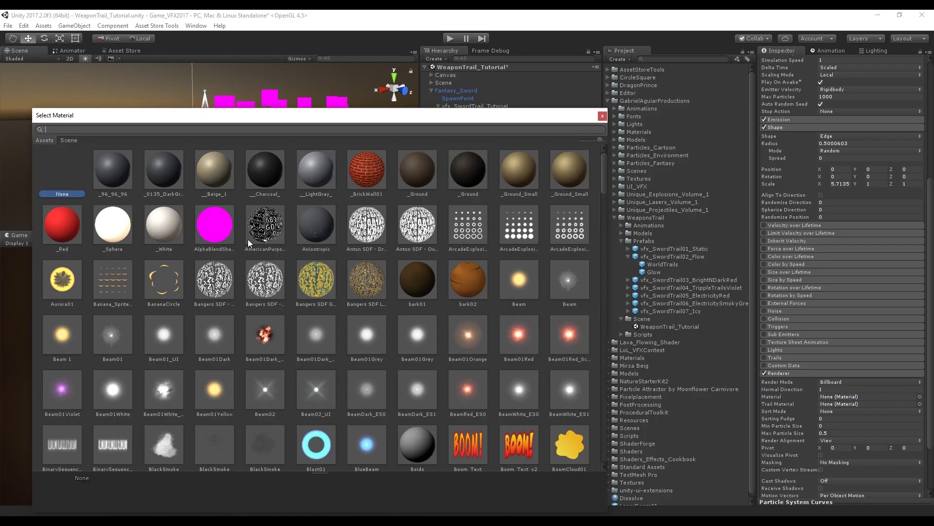
{"action": "type", "text": "defa"}
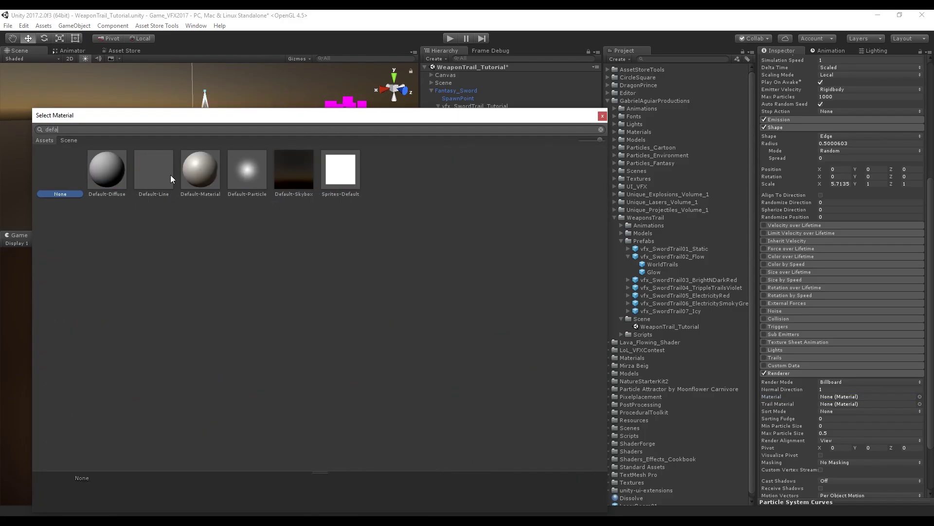
{"action": "double_click", "coordinate": [245, 165]}
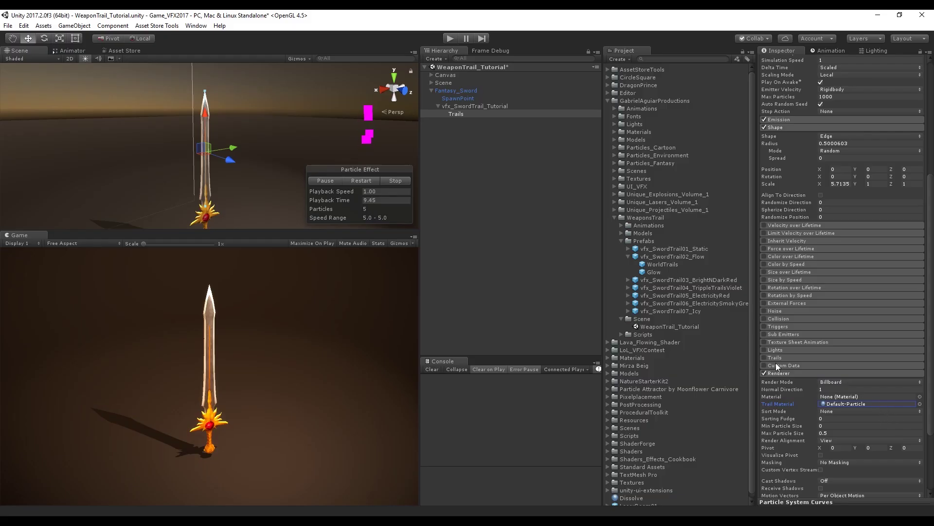
{"action": "left_click", "coordinate": [765, 358]}
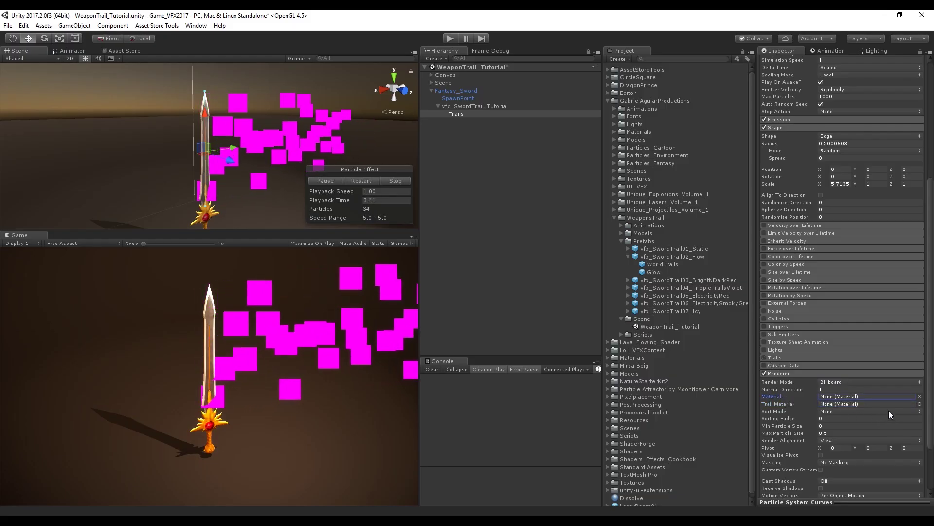
{"action": "key", "text": "ctrl+z"}
- Set the Renderer's Render Mode to None and stop the effect preview
{"action": "scroll", "coordinate": [876, 413], "scroll_direction": "up", "scroll_amount": 3}
{"action": "left_click", "coordinate": [854, 441]}
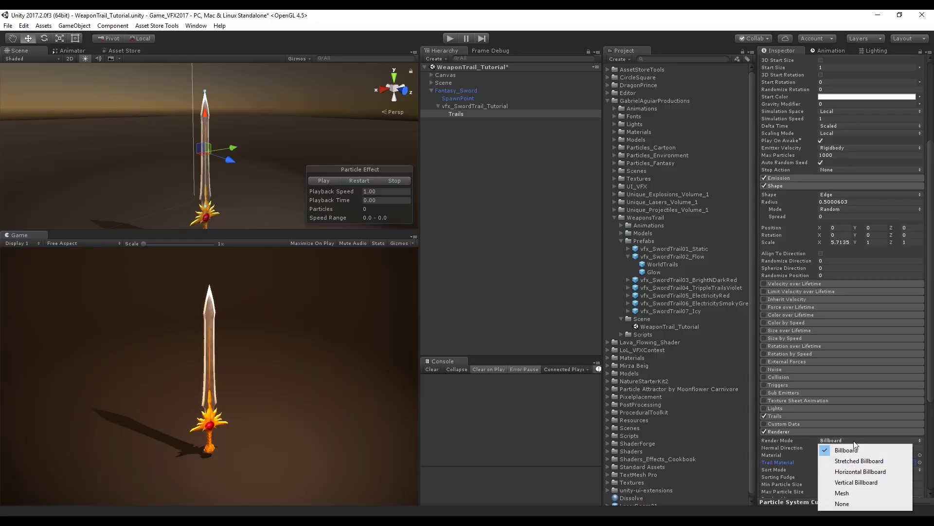
{"action": "left_click", "coordinate": [853, 504]}
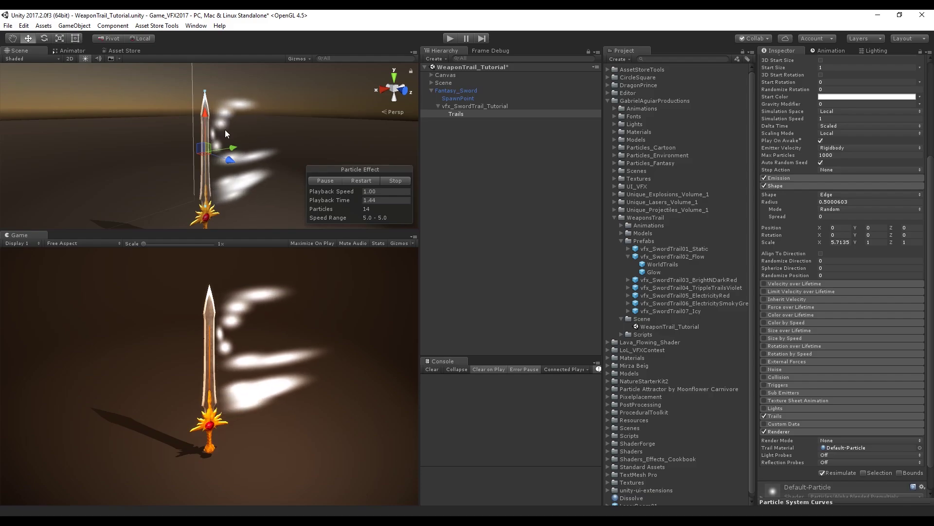
{"action": "left_click", "coordinate": [396, 182]}
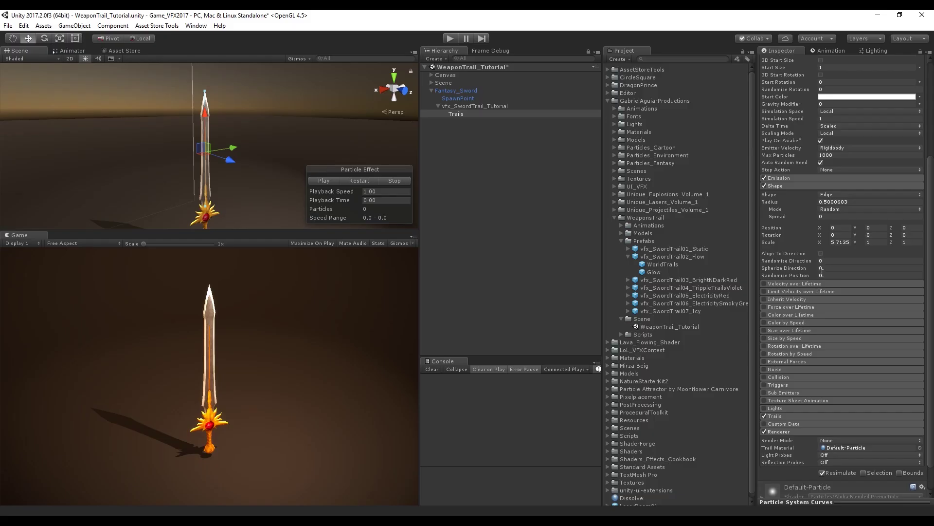
- Make Start Lifetime random between 0.8 and 1.6 and Start Size between 0.05 and 0.15
{"action": "scroll", "coordinate": [829, 90], "scroll_direction": "up", "scroll_amount": 3}
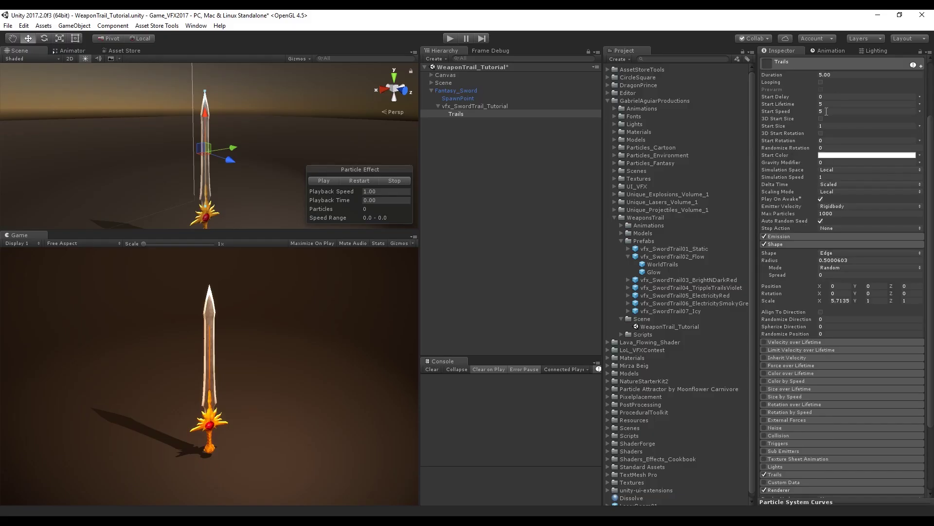
{"action": "left_click", "coordinate": [921, 104]}
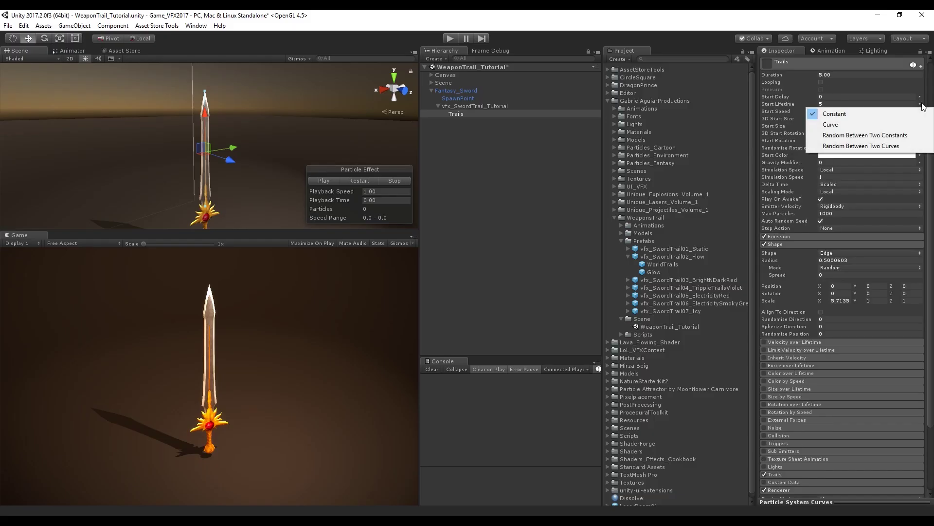
{"action": "left_click", "coordinate": [872, 135]}
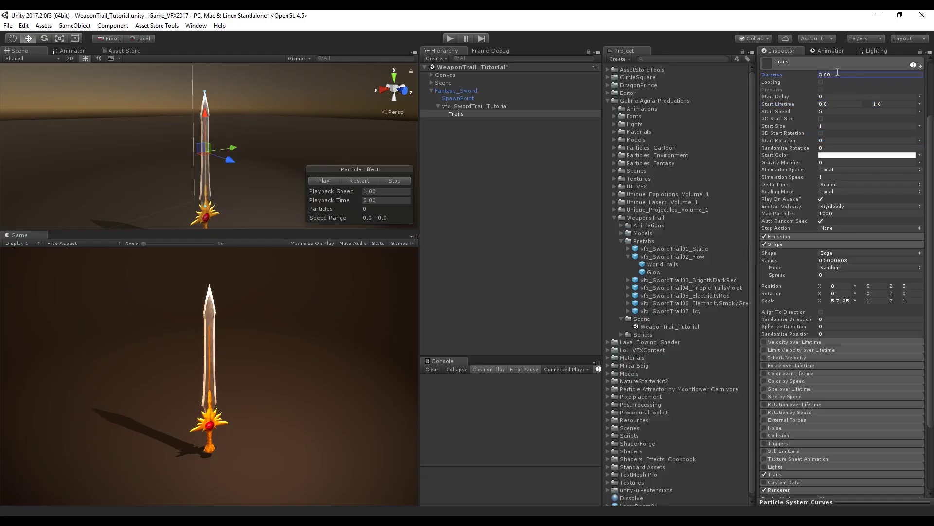
{"action": "left_click", "coordinate": [920, 126]}
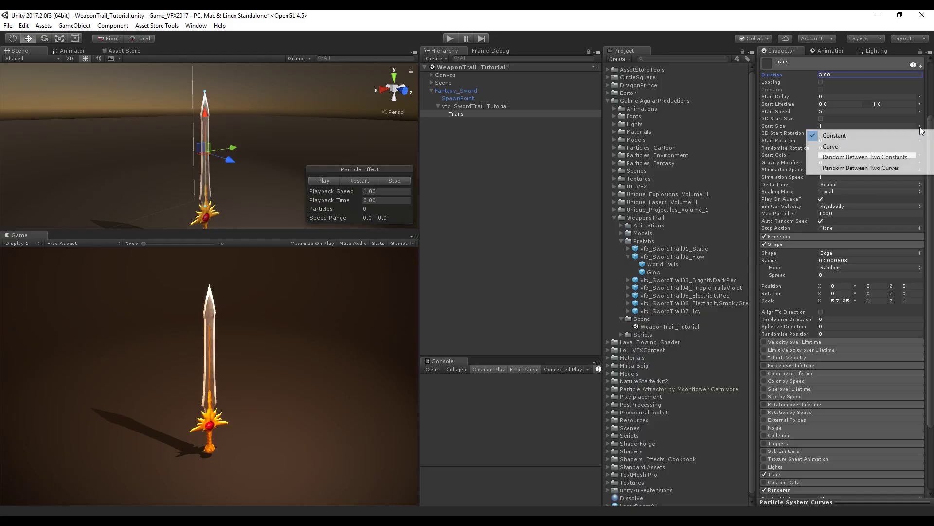
{"action": "left_click", "coordinate": [903, 157]}
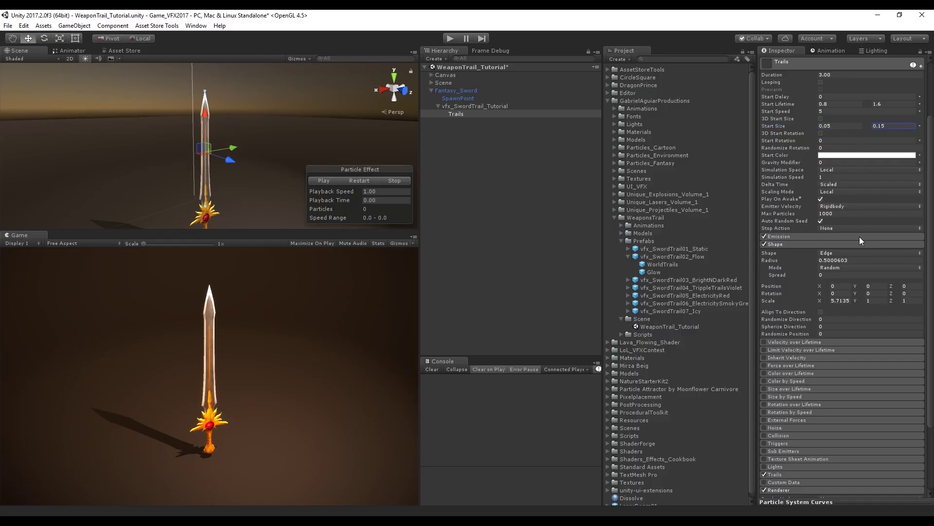
{"action": "left_click", "coordinate": [840, 236]}
{"action": "left_click", "coordinate": [832, 245]}
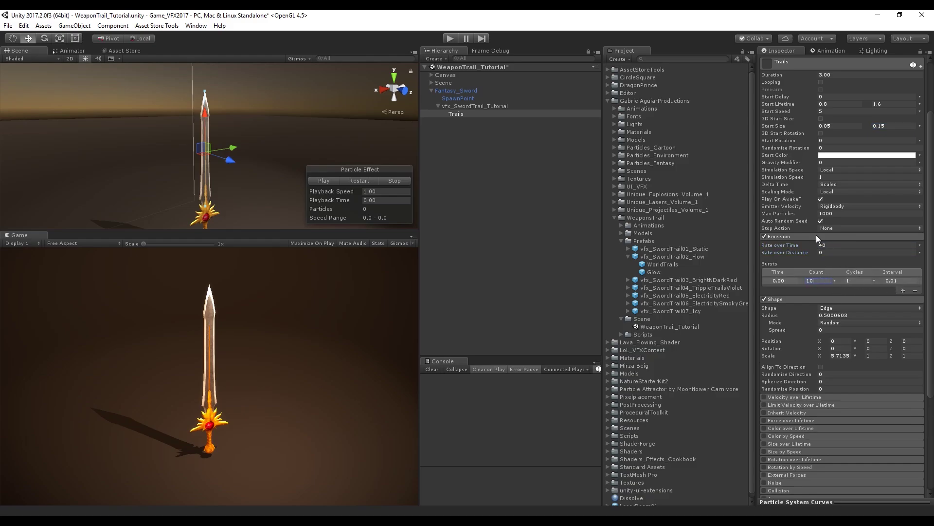
- Enable Color over Lifetime with a transparent end and an orange-red (FF4B22) start
{"action": "left_click", "coordinate": [821, 299]}
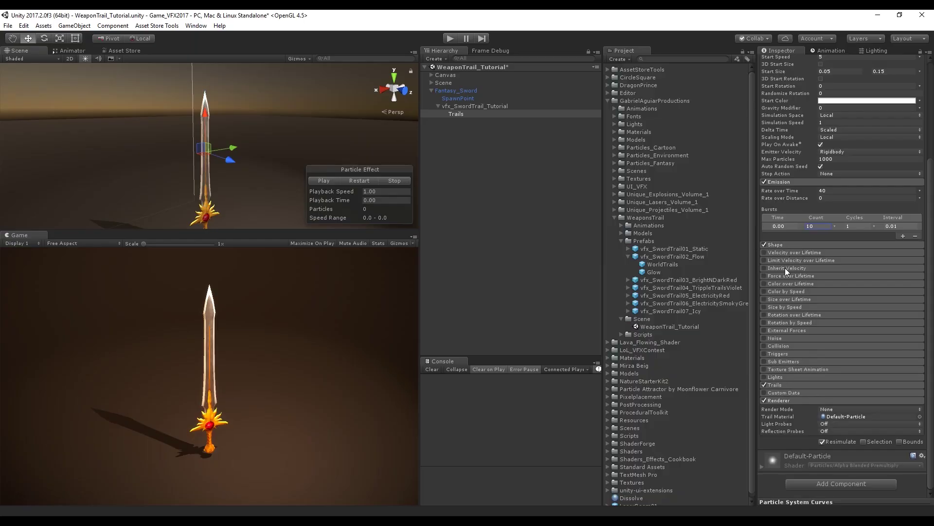
{"action": "left_click", "coordinate": [762, 284]}
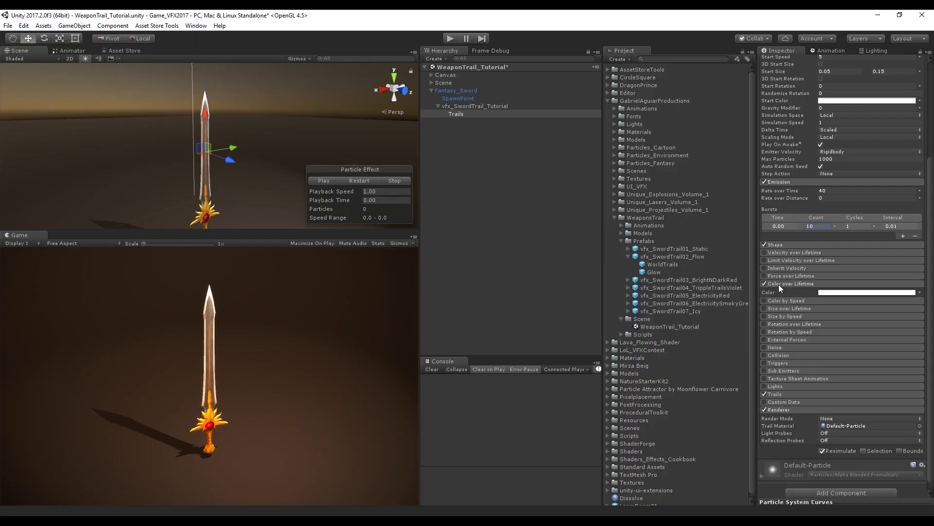
{"action": "left_click", "coordinate": [828, 292]}
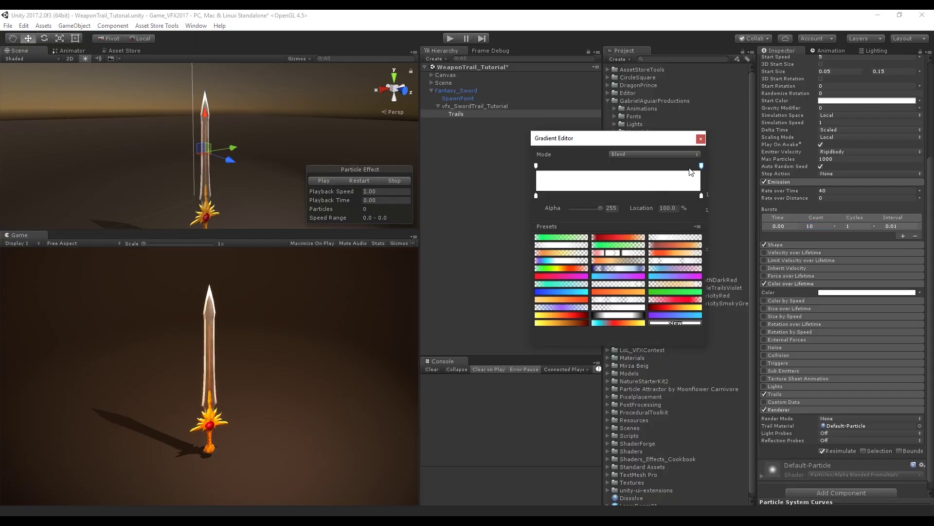
{"action": "left_click_drag", "start_coordinate": [601, 207], "coordinate": [555, 208]}
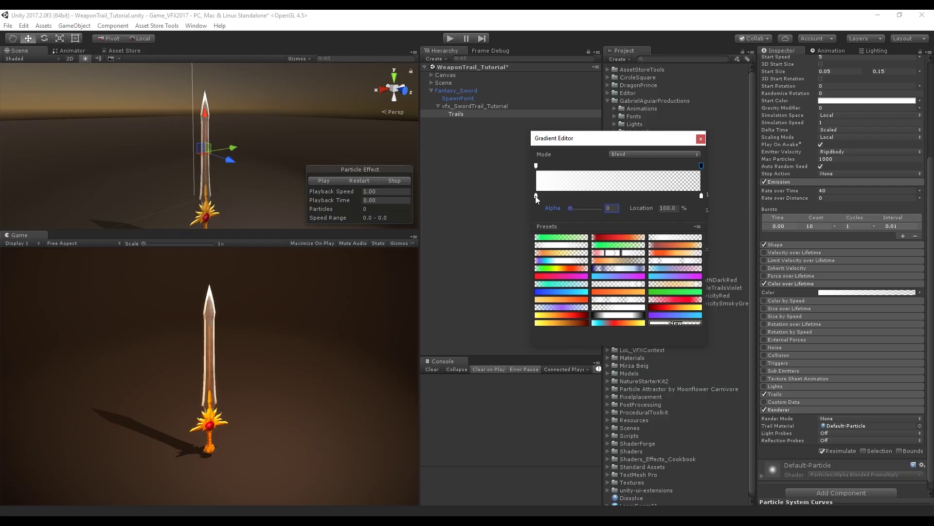
{"action": "left_click", "coordinate": [579, 209]}
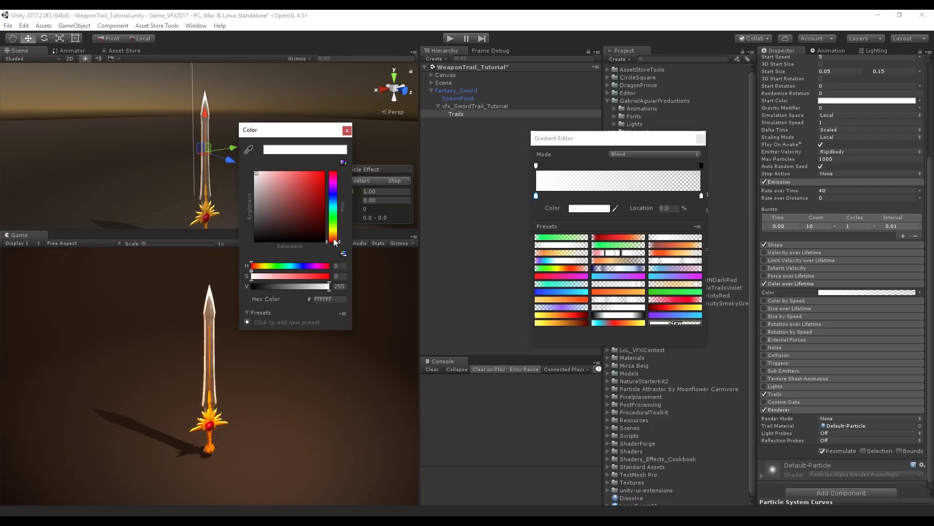
{"action": "left_click_drag", "start_coordinate": [335, 242], "coordinate": [335, 239]}
{"action": "left_click_drag", "start_coordinate": [323, 202], "coordinate": [315, 172]}
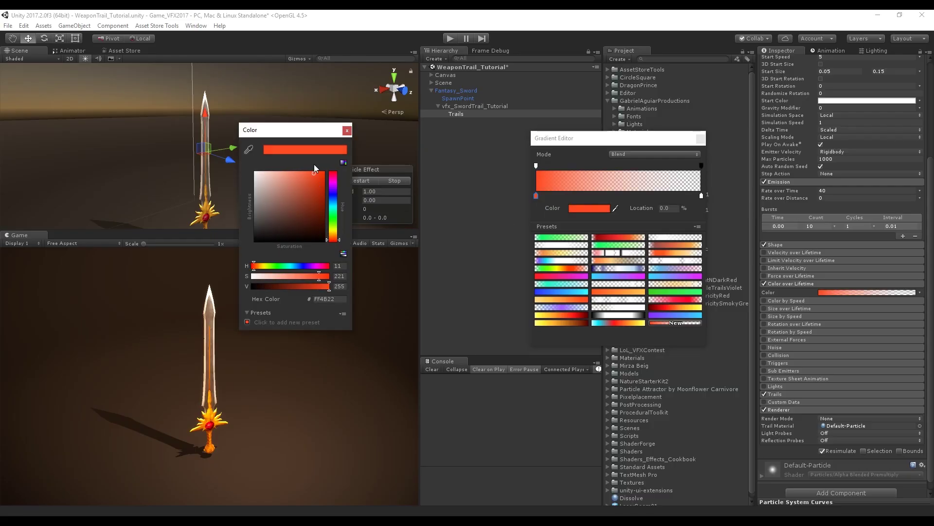
{"action": "left_click", "coordinate": [346, 130]}
- Set the gradient's end colour to orange (FF842F) and preview the orange trails
{"action": "left_click", "coordinate": [701, 195]}
{"action": "left_click", "coordinate": [589, 208]}
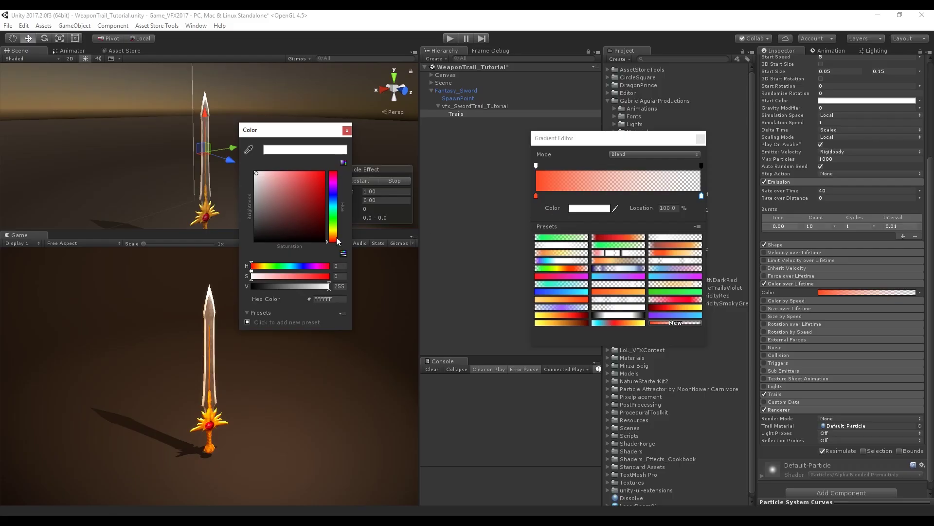
{"action": "left_click_drag", "start_coordinate": [338, 241], "coordinate": [335, 234]}
{"action": "left_click_drag", "start_coordinate": [317, 197], "coordinate": [310, 159]}
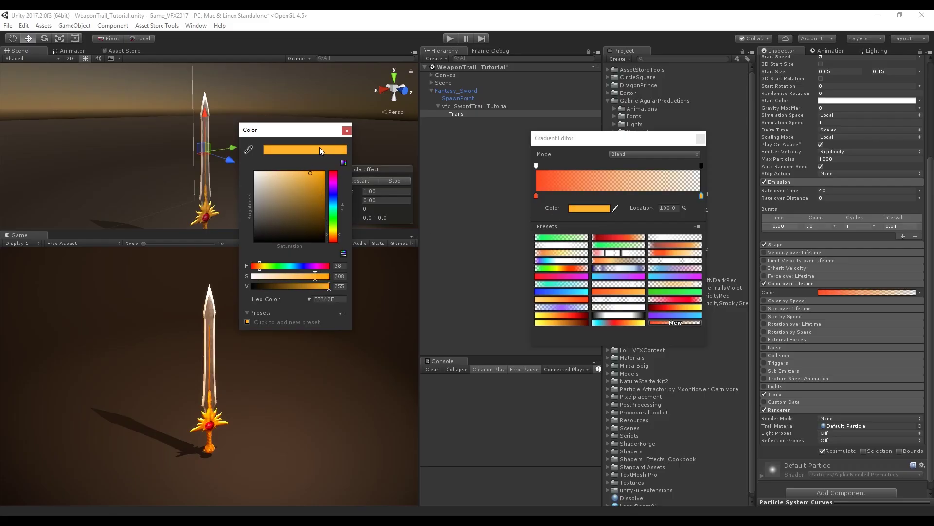
{"action": "left_click", "coordinate": [347, 130]}
{"action": "left_click", "coordinate": [700, 139]}
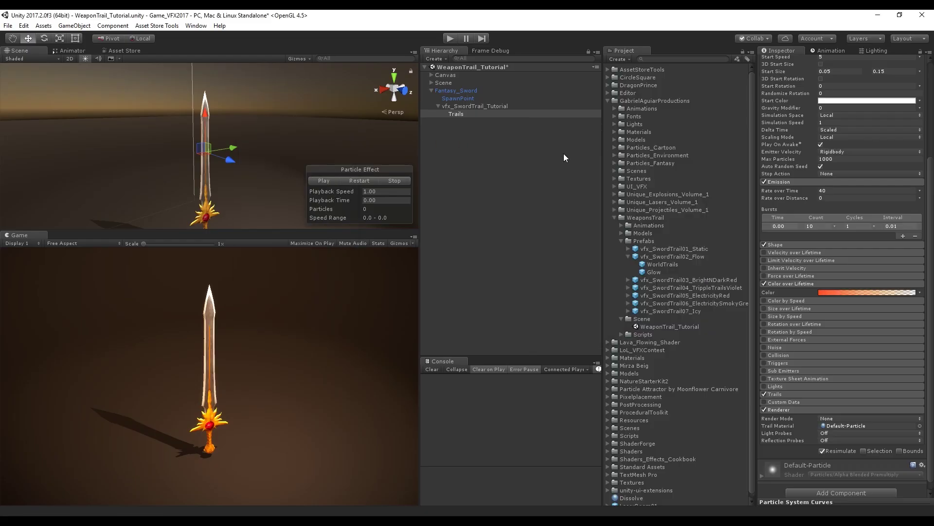
{"action": "left_click", "coordinate": [360, 178]}
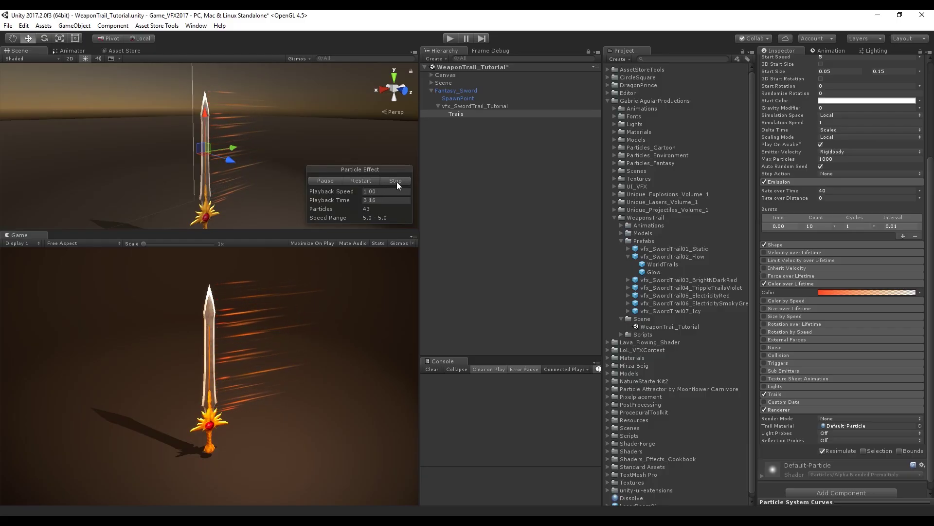
- Give Width over Trail a descending preset curve from 1.0 to 0 and replay the preview
{"action": "left_click", "coordinate": [396, 181]}
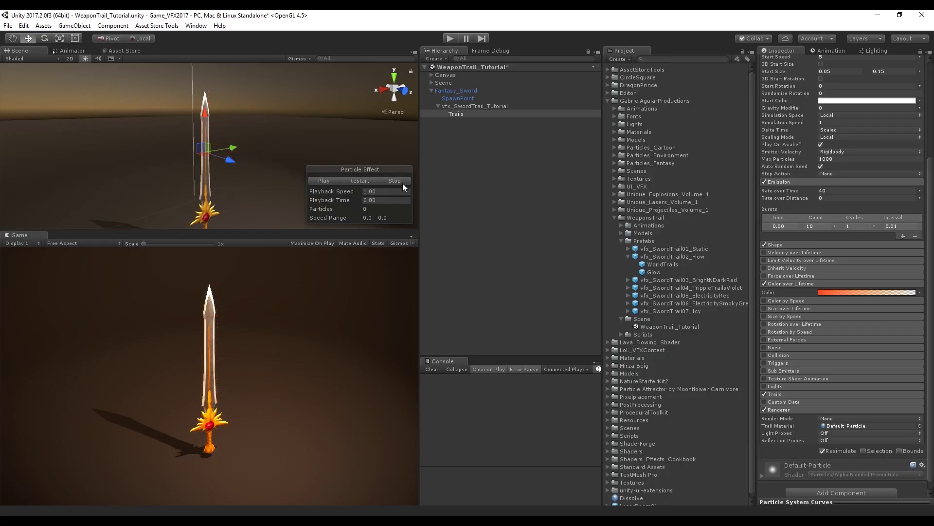
{"action": "left_click", "coordinate": [781, 394]}
{"action": "scroll", "coordinate": [781, 392], "scroll_direction": "down", "scroll_amount": 5}
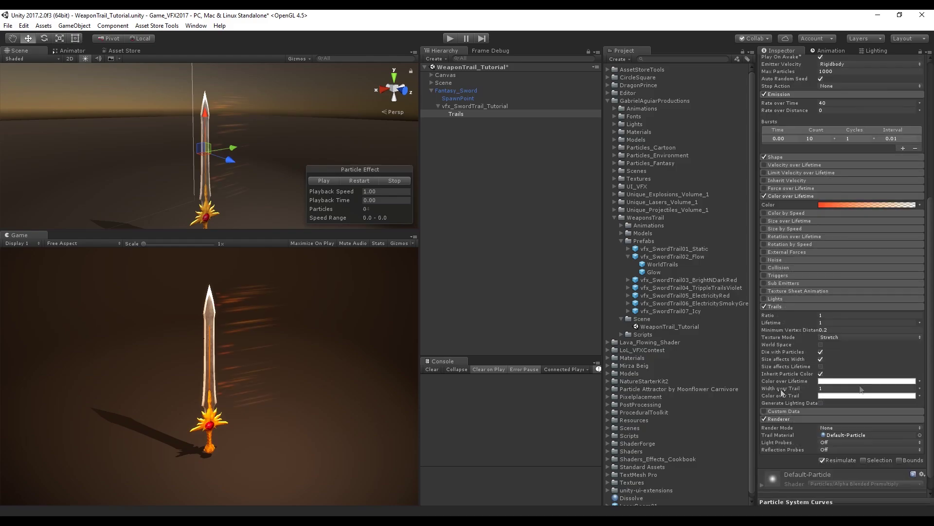
{"action": "left_click", "coordinate": [914, 389]}
{"action": "left_click", "coordinate": [888, 406]}
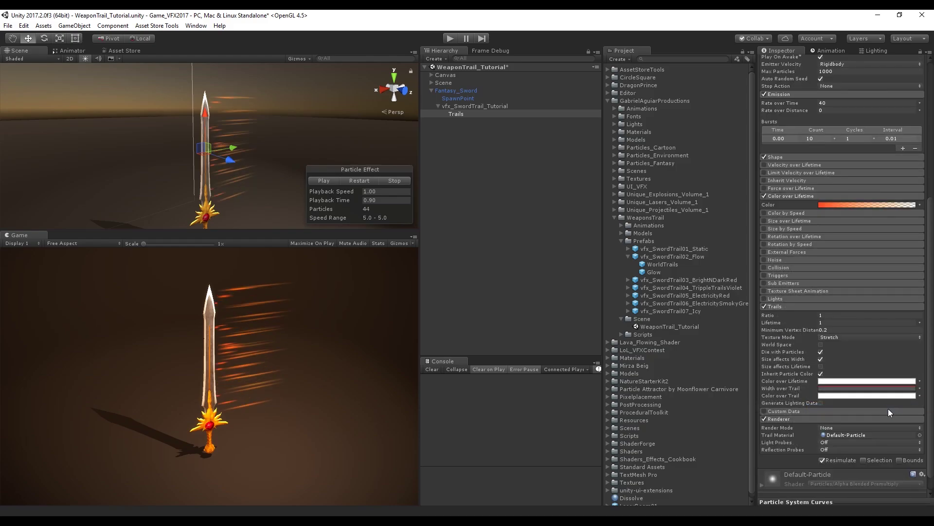
{"action": "scroll", "coordinate": [882, 392], "scroll_direction": "down", "scroll_amount": 5}
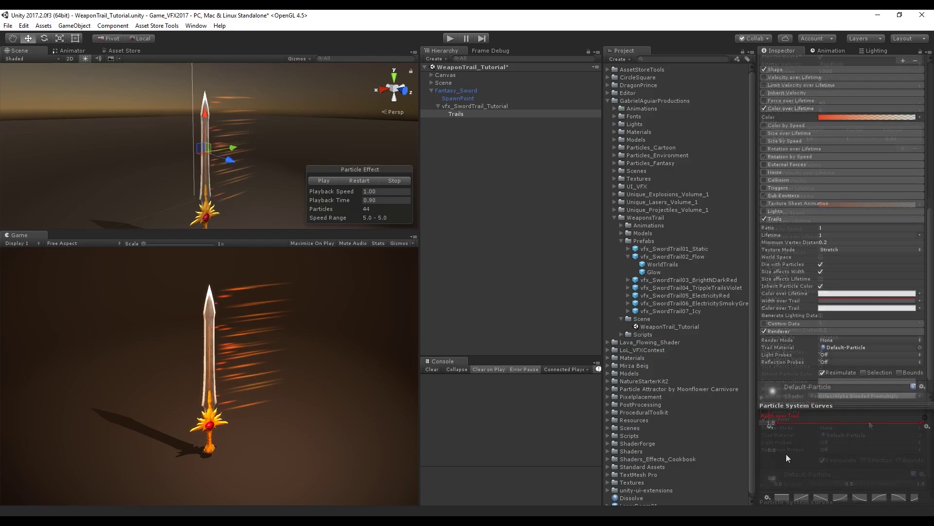
{"action": "left_click", "coordinate": [766, 496]}
{"action": "left_click", "coordinate": [796, 404]}
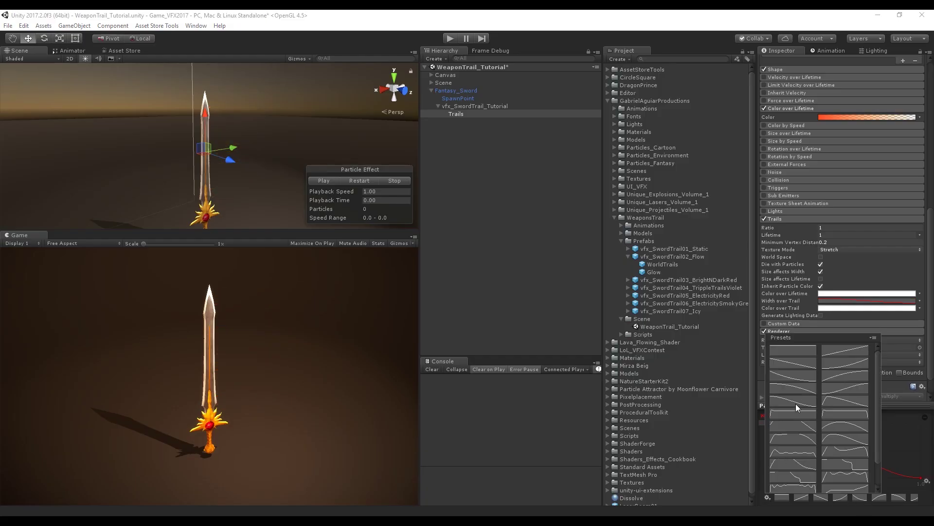
{"action": "left_click", "coordinate": [360, 181]}
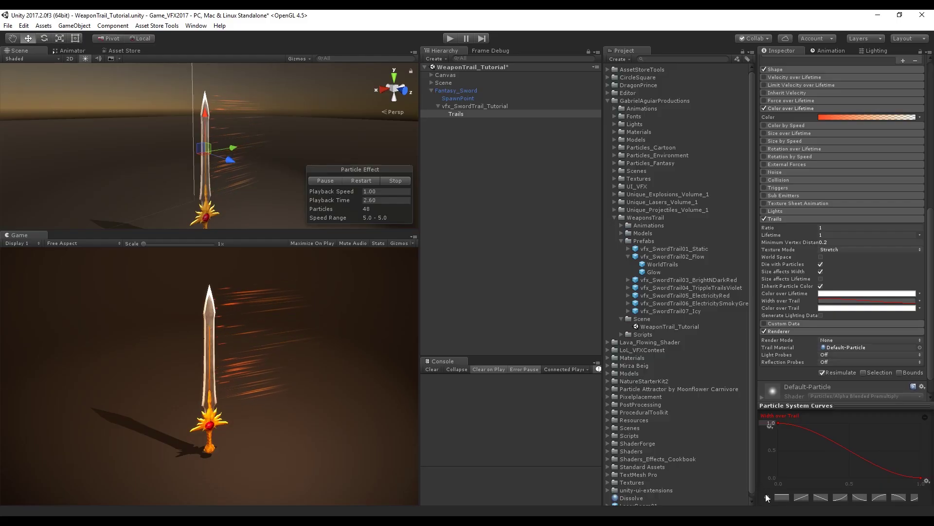
{"action": "left_click", "coordinate": [897, 498]}
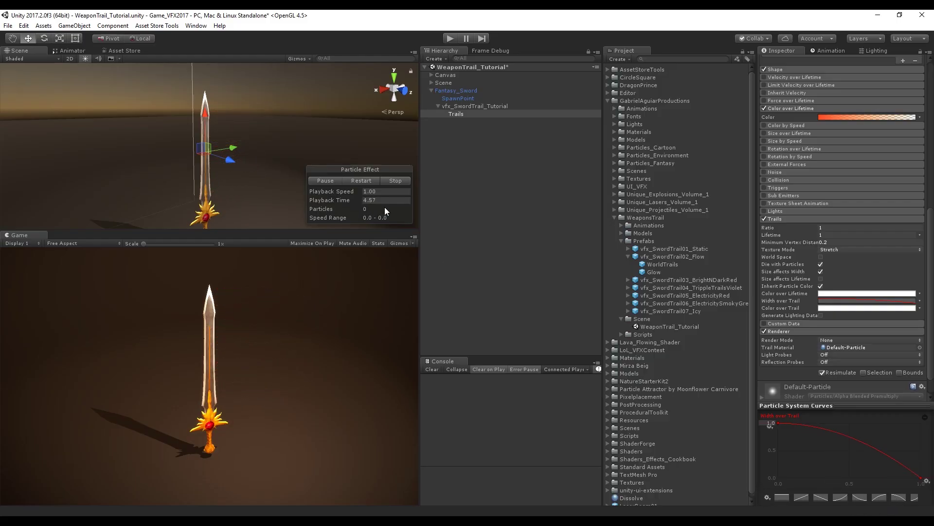
{"action": "left_click", "coordinate": [347, 180]}
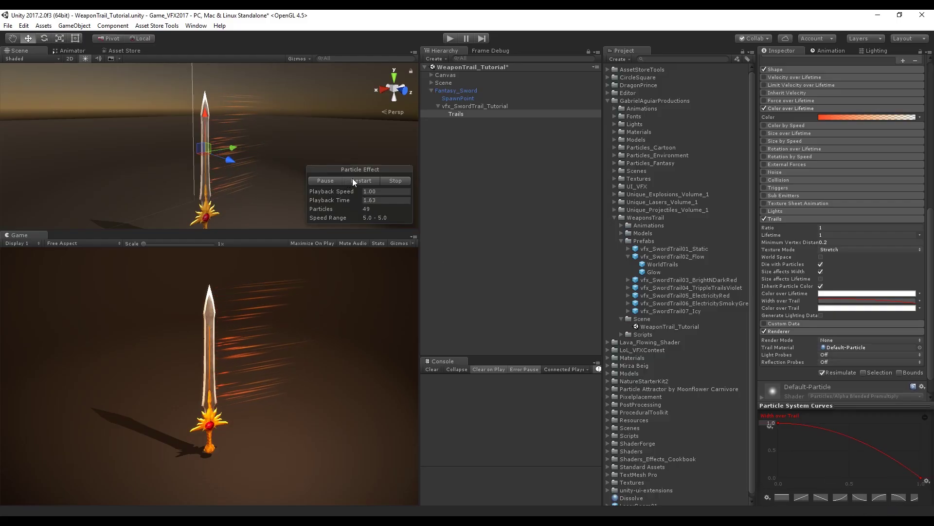
- Make Start Speed random between 0.2 and -0.2
{"action": "left_click", "coordinate": [396, 180]}
{"action": "scroll", "coordinate": [830, 130], "scroll_direction": "up", "scroll_amount": 10}
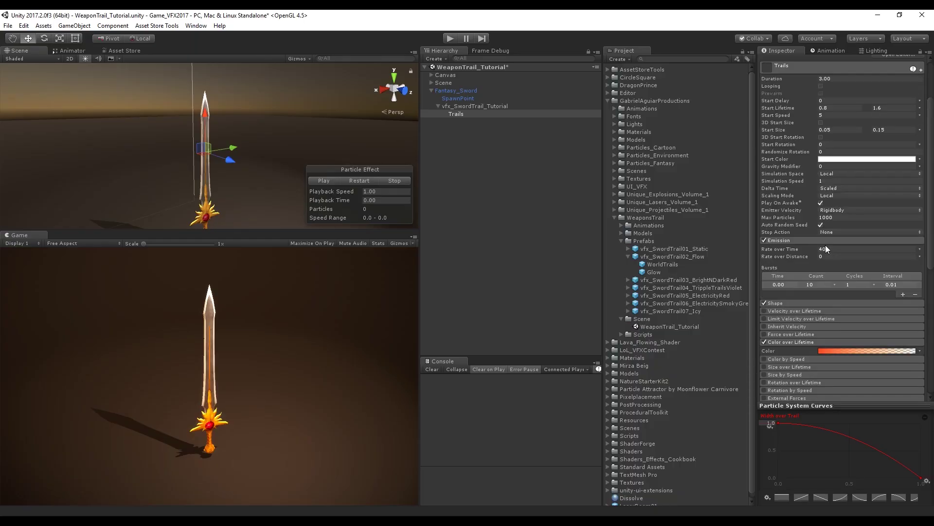
{"action": "left_click", "coordinate": [920, 114]}
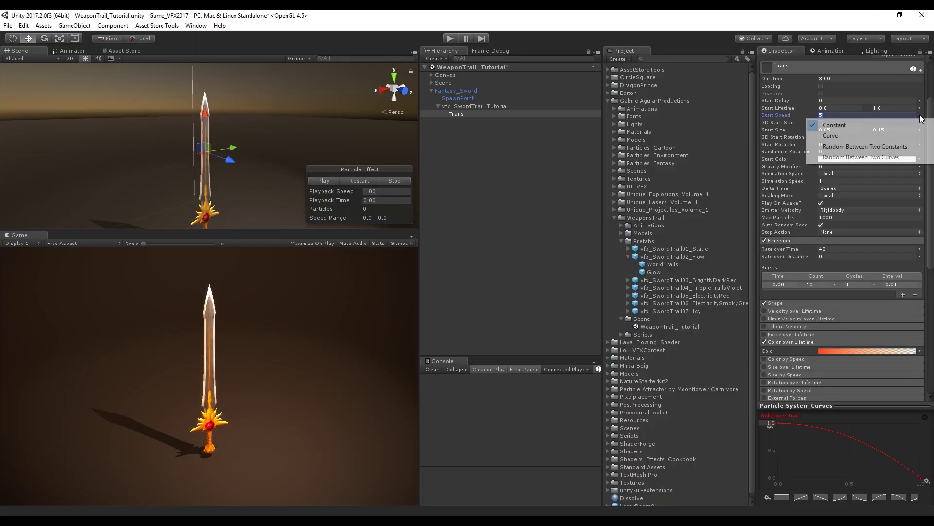
{"action": "left_click", "coordinate": [856, 141]}
{"action": "left_click", "coordinate": [843, 115]}
{"action": "left_click", "coordinate": [885, 115]}
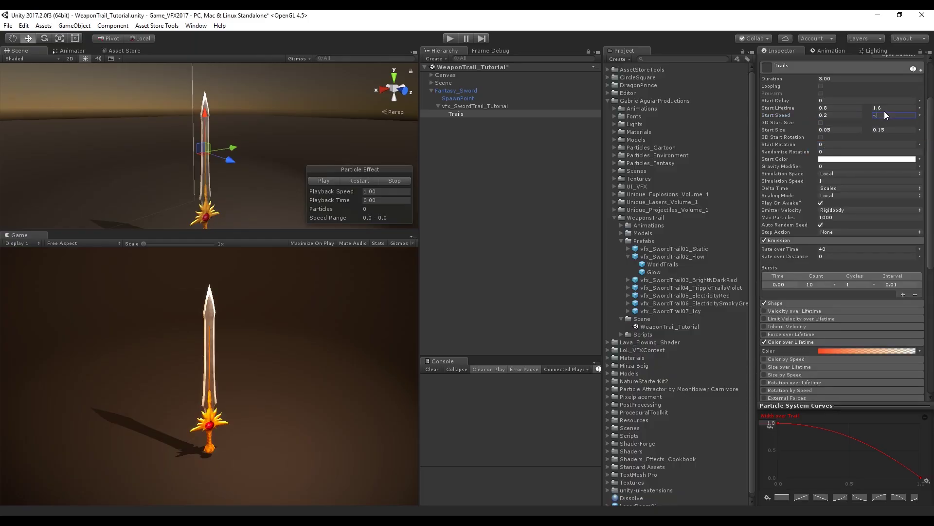
- Preview the Trails effect together with the sword's rotation animation
{"action": "left_click", "coordinate": [207, 165]}
{"action": "left_click", "coordinate": [833, 52]}
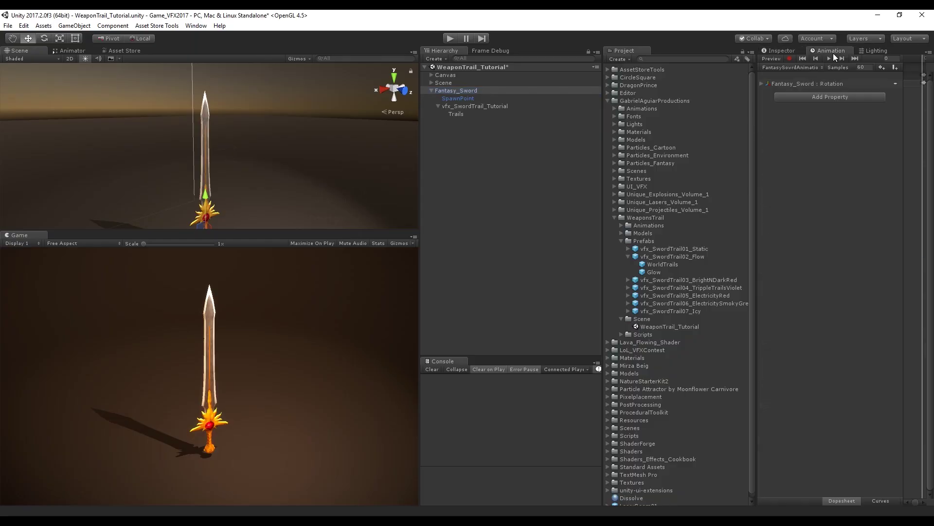
{"action": "left_click", "coordinate": [498, 113]}
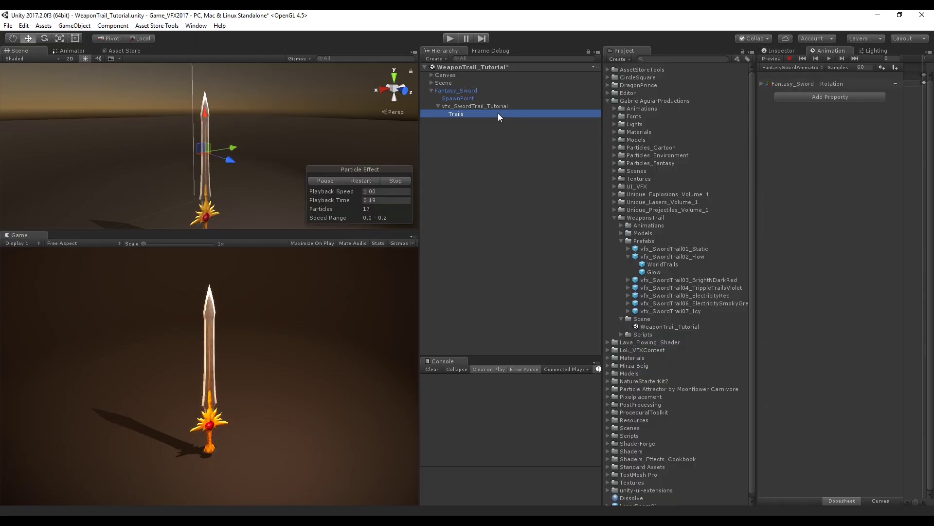
{"action": "left_click", "coordinate": [828, 59]}
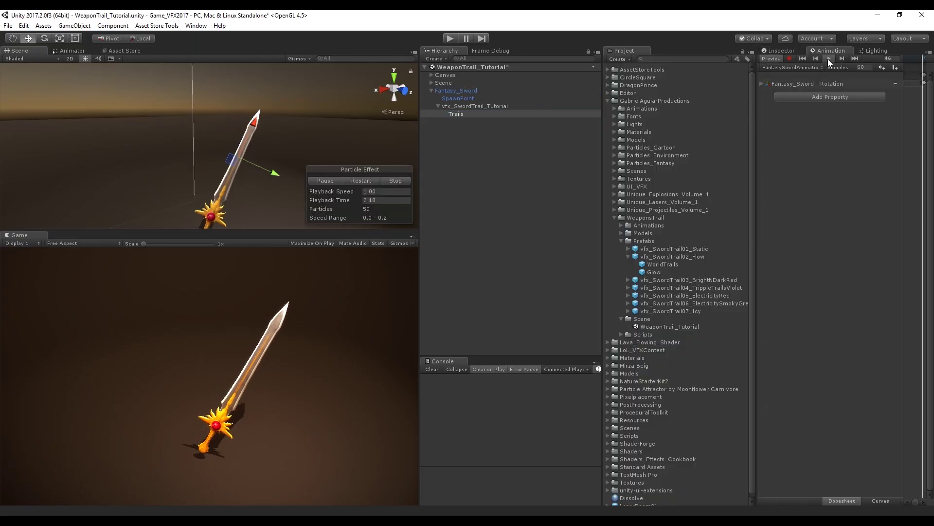
{"action": "left_click", "coordinate": [395, 180]}
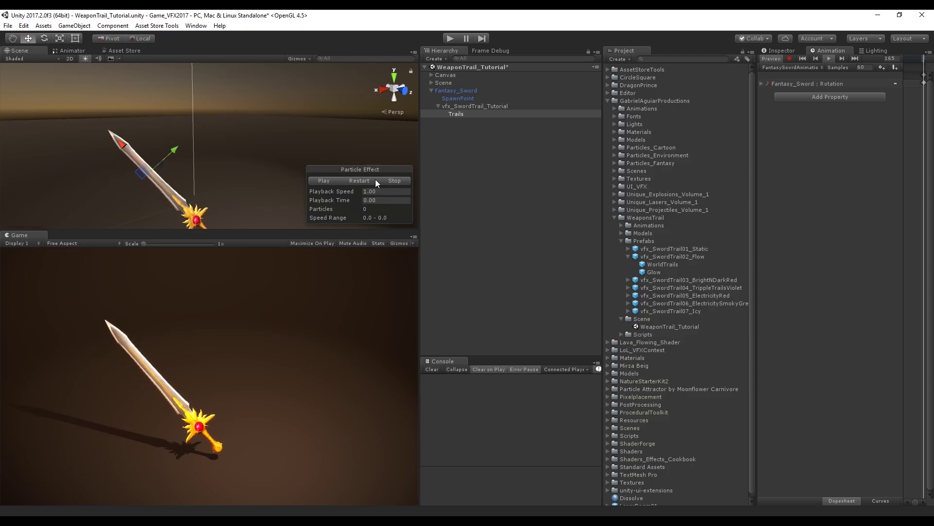
{"action": "left_click", "coordinate": [355, 182]}
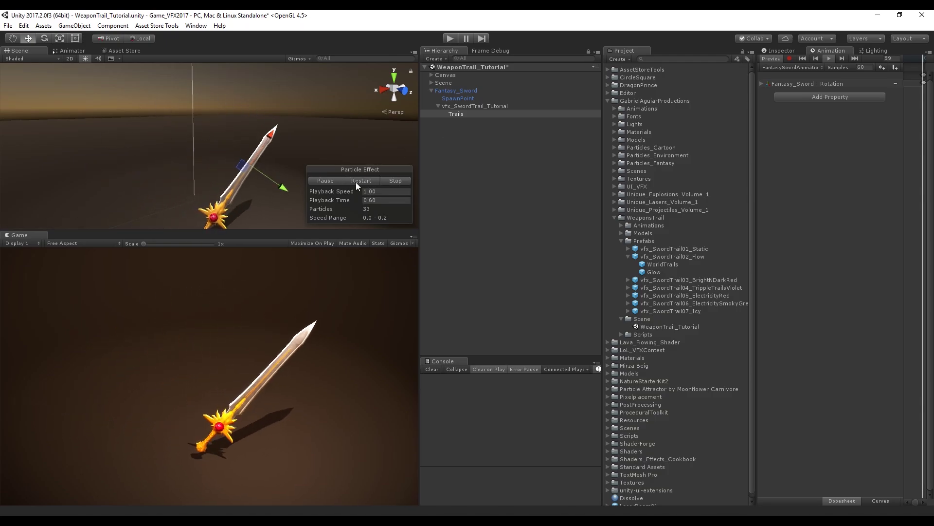
{"action": "left_click", "coordinate": [394, 181]}
- Play the Trails effect and the sword rotation animation to review the orange arcs
{"action": "left_click", "coordinate": [778, 51]}
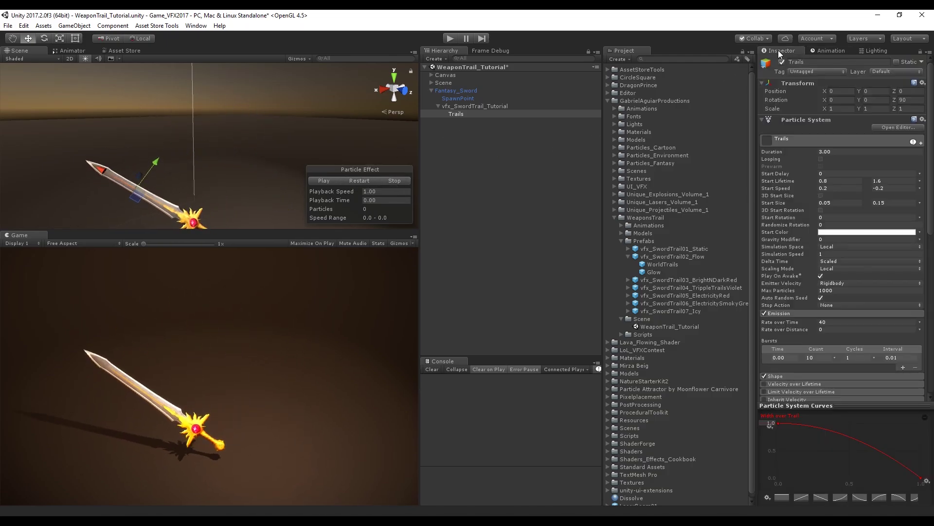
{"action": "scroll", "coordinate": [853, 285], "scroll_direction": "down", "scroll_amount": 10}
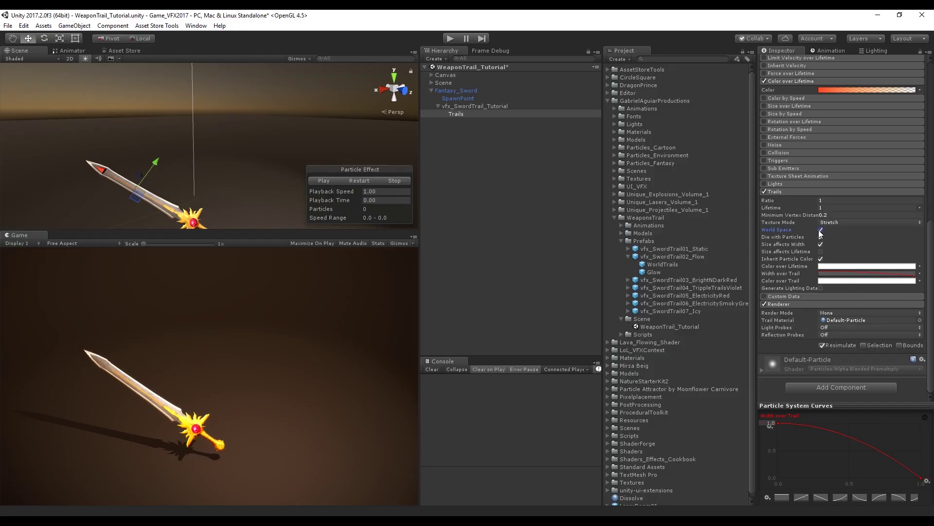
{"action": "scroll", "coordinate": [842, 219], "scroll_direction": "up", "scroll_amount": 5}
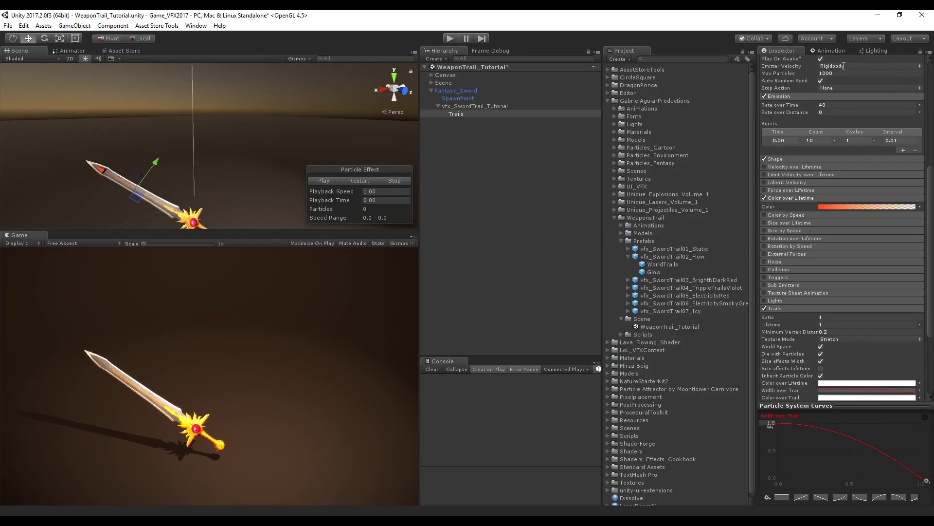
{"action": "left_click", "coordinate": [830, 51]}
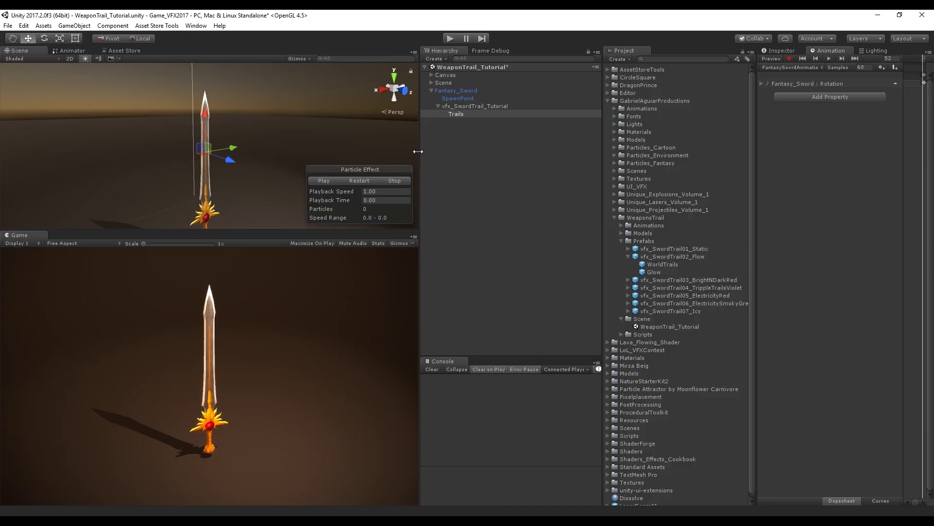
{"action": "left_click", "coordinate": [363, 181]}
{"action": "left_click", "coordinate": [826, 57]}
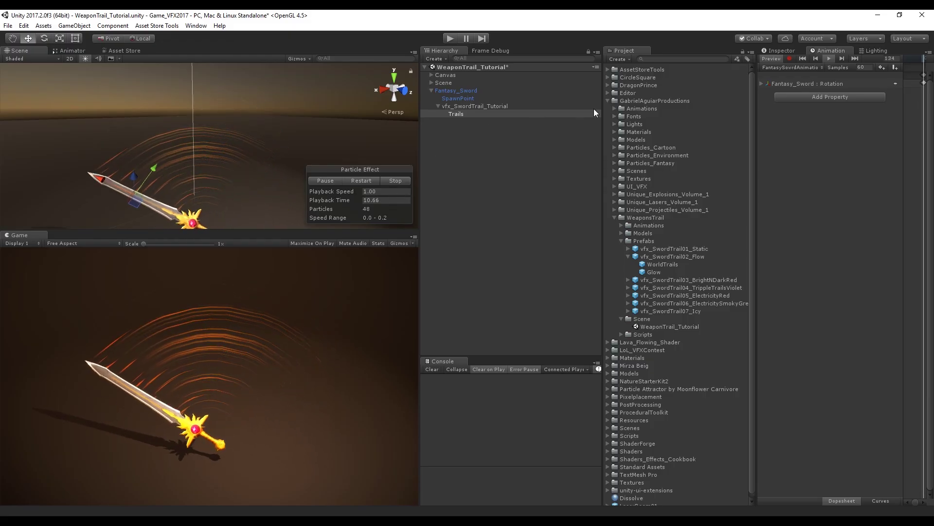
- Set the Trails Minimum Vertex Distance to 0.01, replay the sword animation, and select vfx_SwordTrail_Tutorial
{"action": "left_click", "coordinate": [792, 51]}
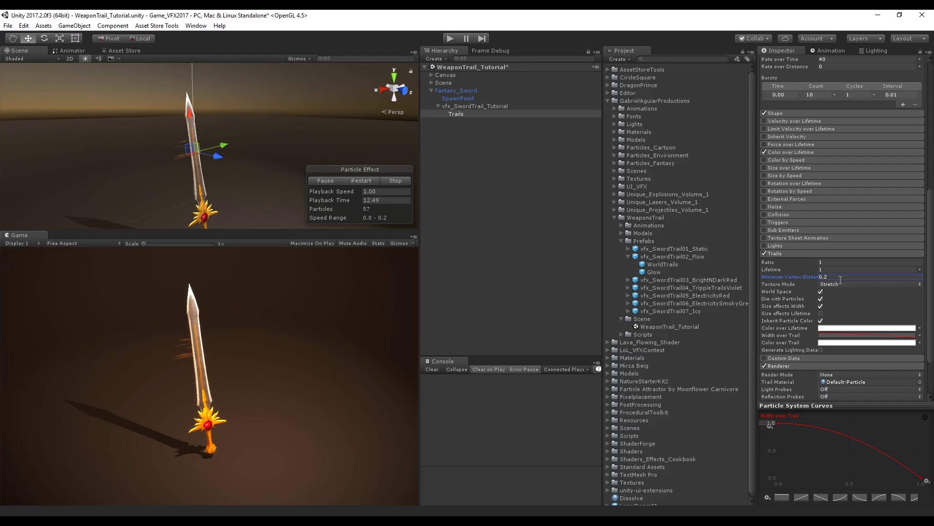
{"action": "double_click", "coordinate": [833, 279]}
{"action": "key", "text": "BackSpace"}
{"action": "left_click", "coordinate": [828, 51]}
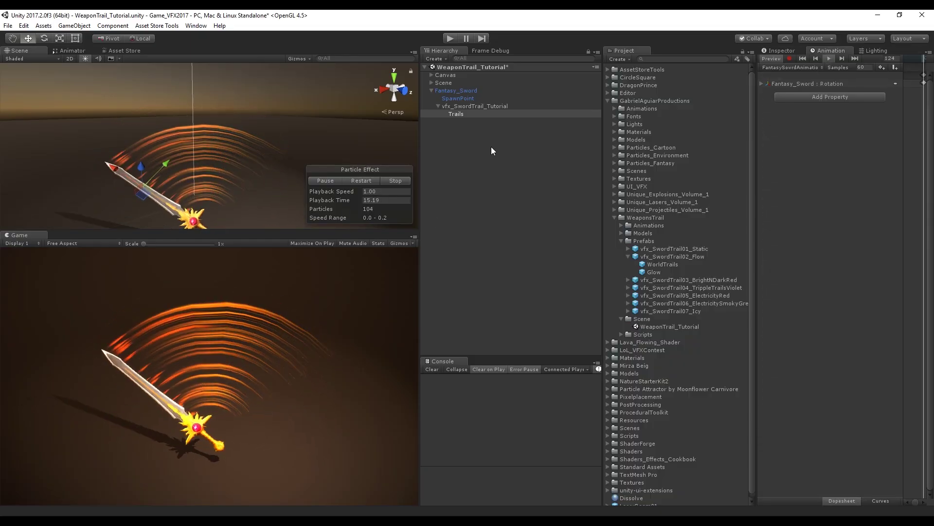
{"action": "left_click", "coordinate": [784, 51]}
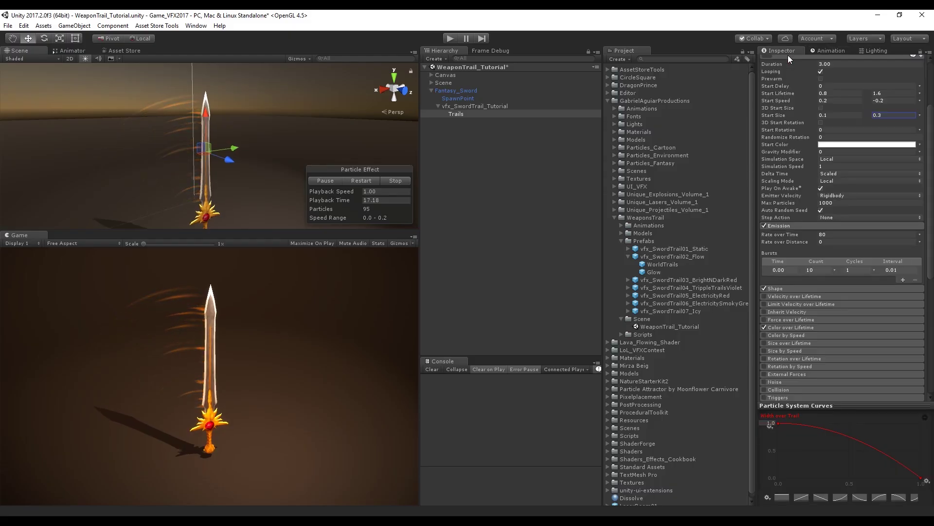
{"action": "left_click", "coordinate": [466, 107]}
- Add a new Glow particle system as a child of the sword trail object
{"action": "right_click", "coordinate": [465, 108]}
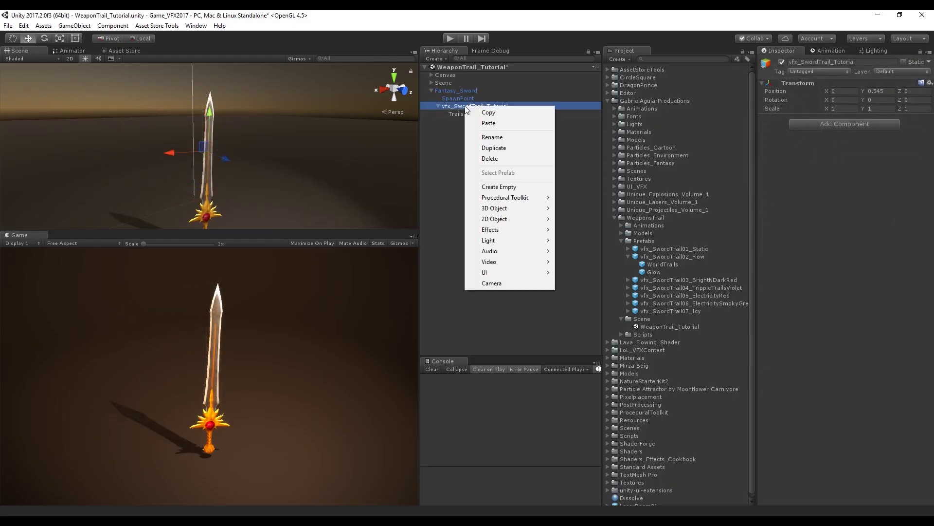
{"action": "mouse_move", "coordinate": [522, 229]}
{"action": "left_click", "coordinate": [588, 229]}
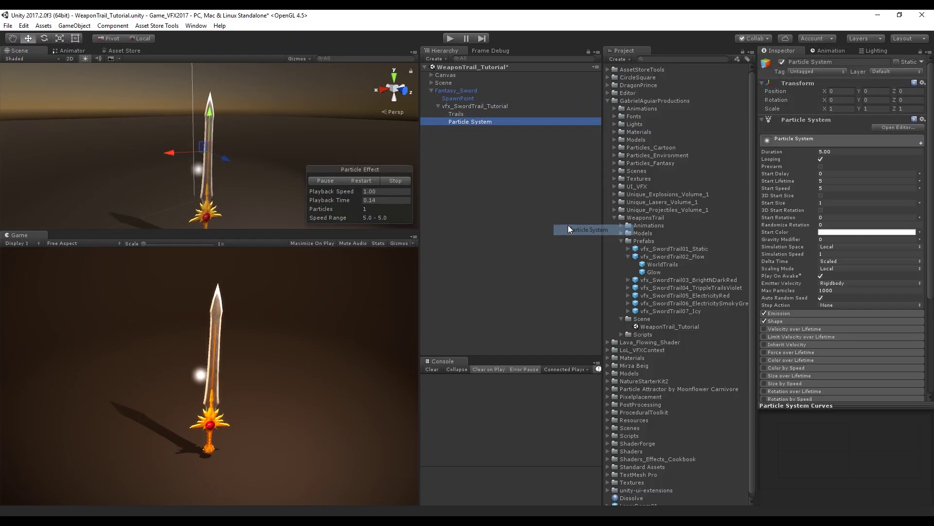
{"action": "left_click", "coordinate": [832, 153]}
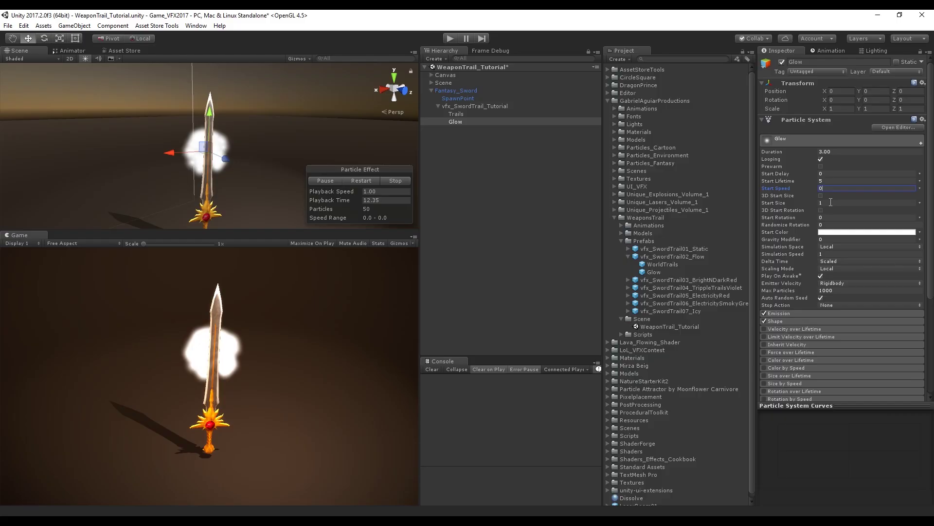
- Enable 3D Start Size and set Glow's Rate over Time and Start Lifetime to 1
{"action": "left_click", "coordinate": [822, 195]}
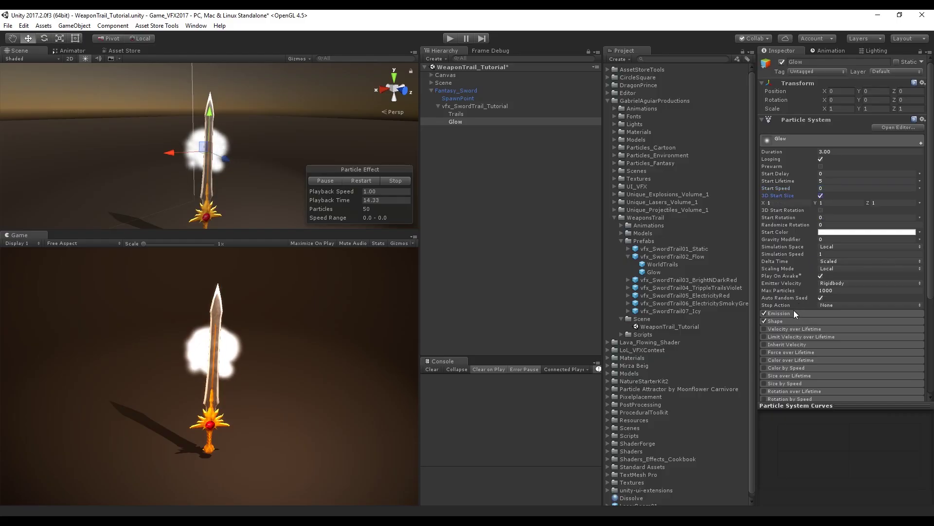
{"action": "left_click", "coordinate": [773, 314]}
{"action": "left_click", "coordinate": [827, 321]}
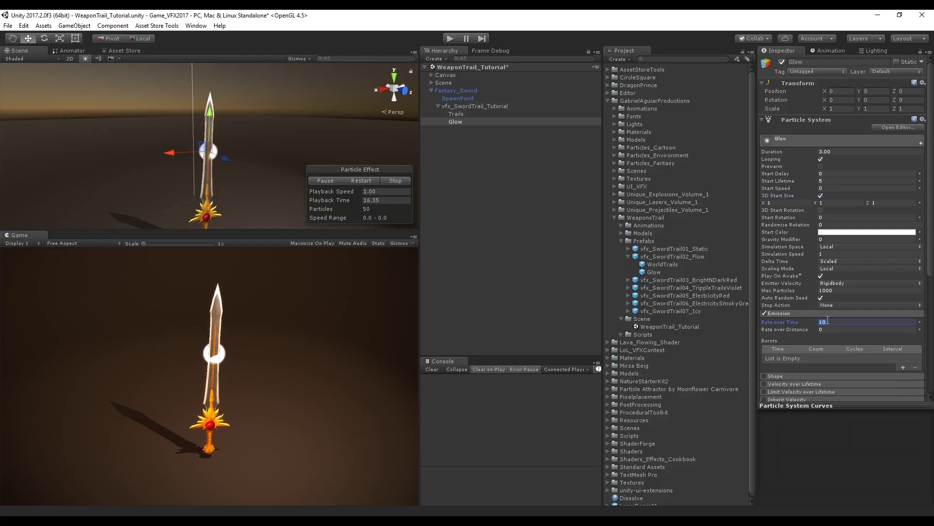
{"action": "type", "text": "1"}
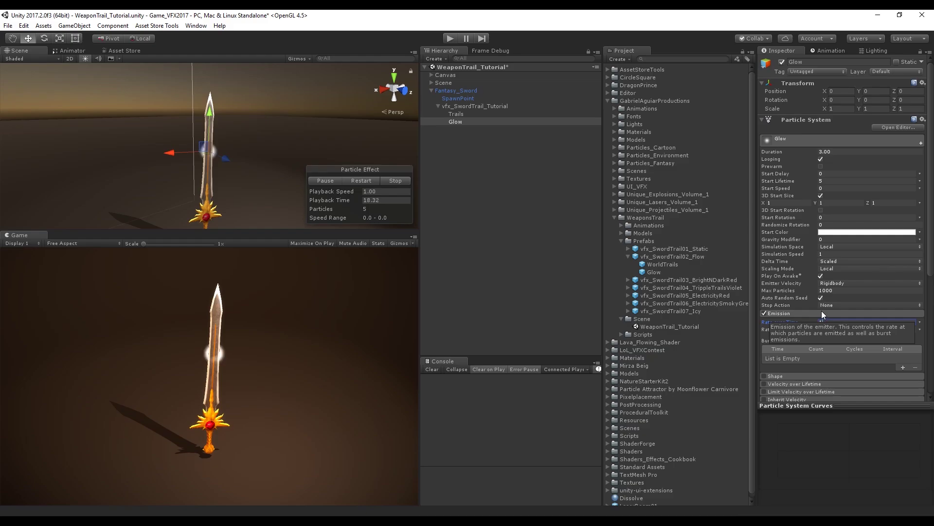
{"action": "left_click", "coordinate": [852, 183]}
{"action": "type", "text": "1"}
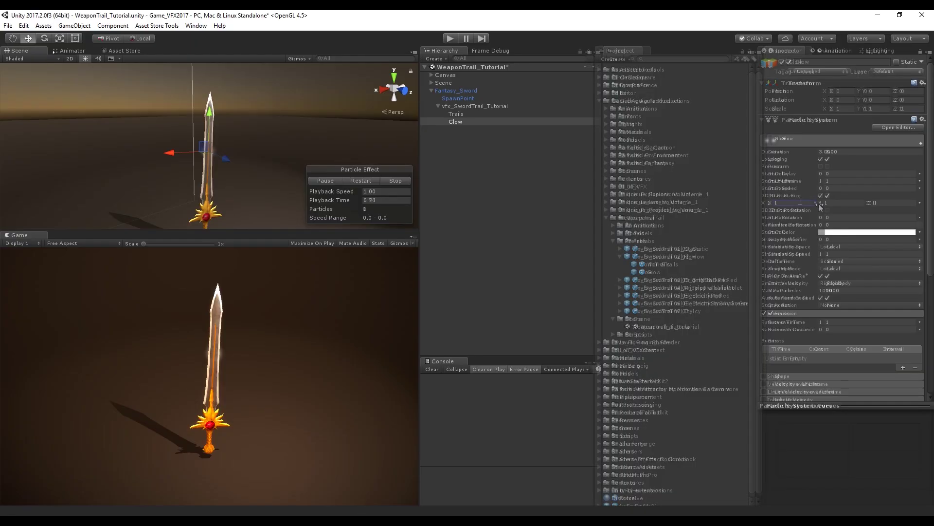
- Stretch the Glow's 3D Start Size Y to 7.82 and set Rate over Time to 2
{"action": "left_click_drag", "start_coordinate": [821, 202], "coordinate": [6, 211]}
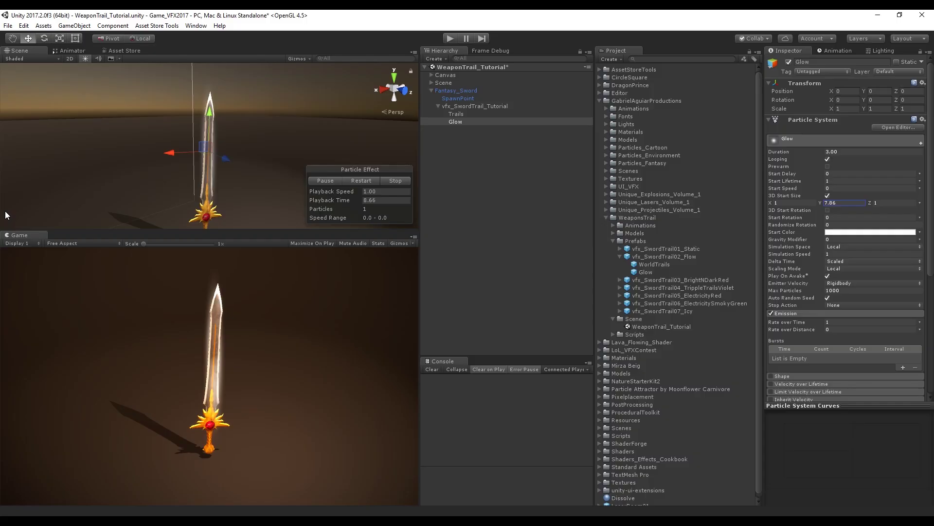
{"action": "left_click_drag", "start_coordinate": [5, 211], "coordinate": [4, 212]}
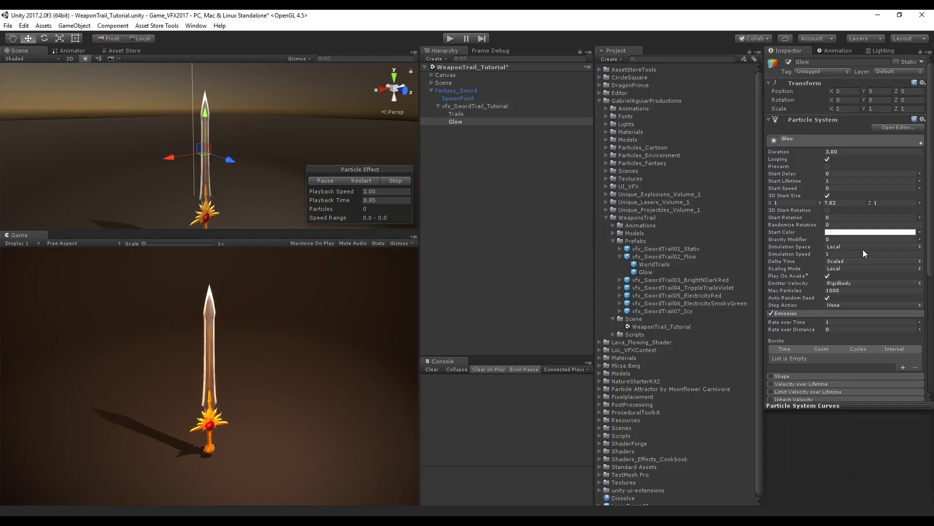
{"action": "scroll", "coordinate": [862, 248], "scroll_direction": "down", "scroll_amount": 2}
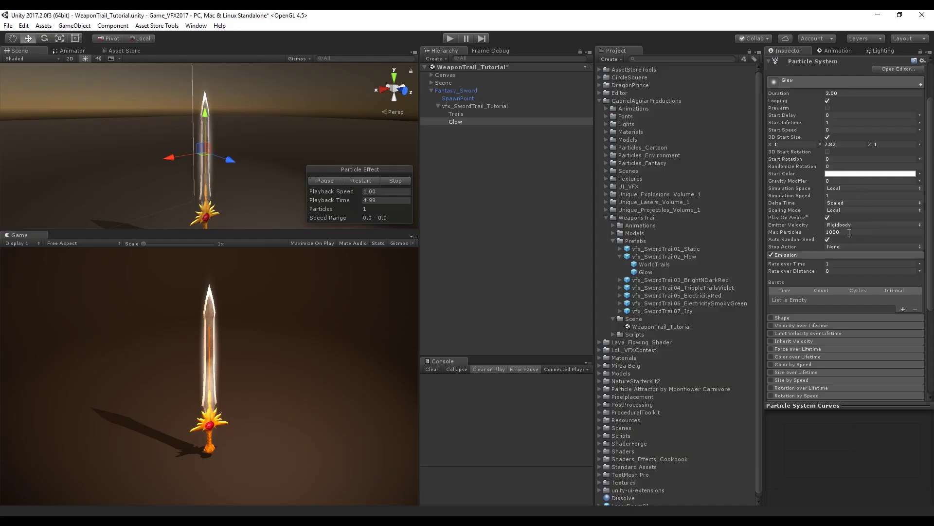
{"action": "left_click", "coordinate": [841, 264]}
{"action": "type", "text": "2"}
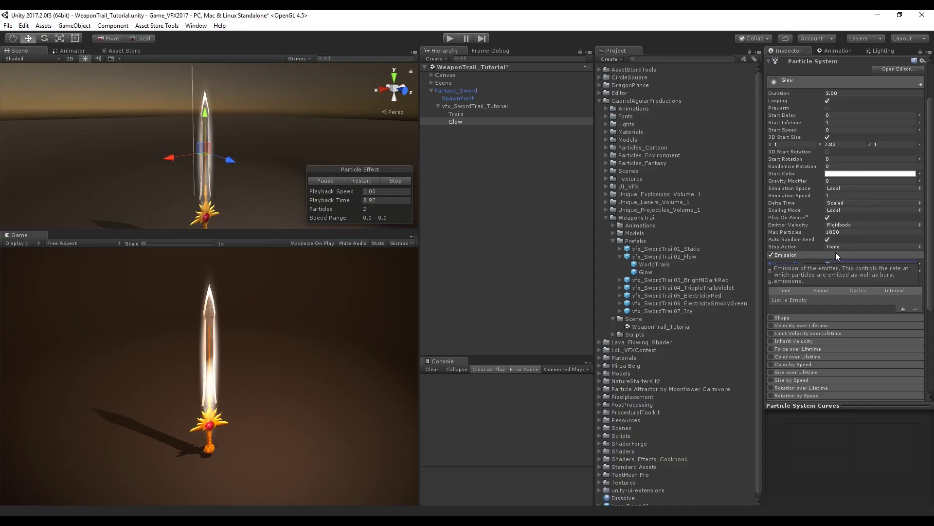
{"action": "scroll", "coordinate": [790, 305], "scroll_direction": "down", "scroll_amount": 2}
- Enable Color over Lifetime with alpha keys so Glow particles fade in and out
{"action": "left_click", "coordinate": [772, 299]}
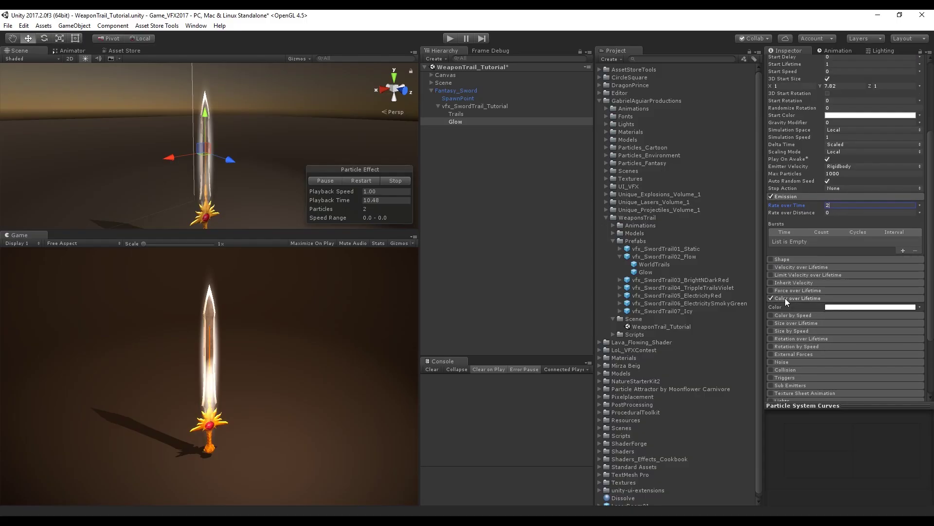
{"action": "left_click", "coordinate": [828, 307]}
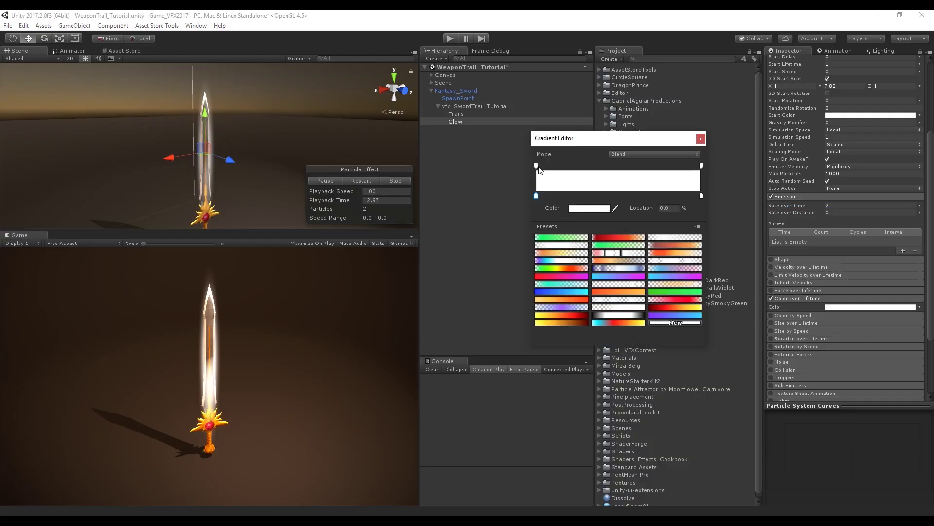
{"action": "left_click", "coordinate": [619, 165]}
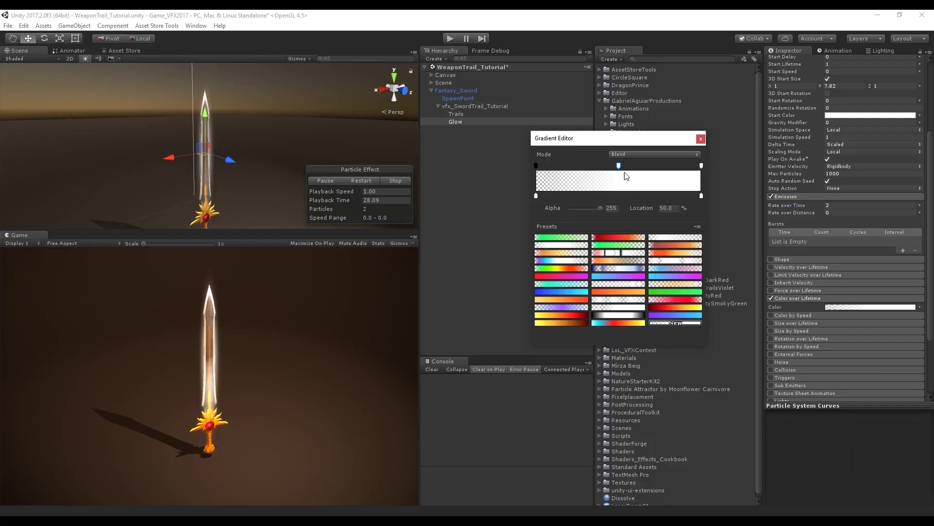
{"action": "left_click", "coordinate": [701, 166]}
{"action": "left_click_drag", "start_coordinate": [600, 208], "coordinate": [496, 209]}
{"action": "left_click", "coordinate": [701, 138]}
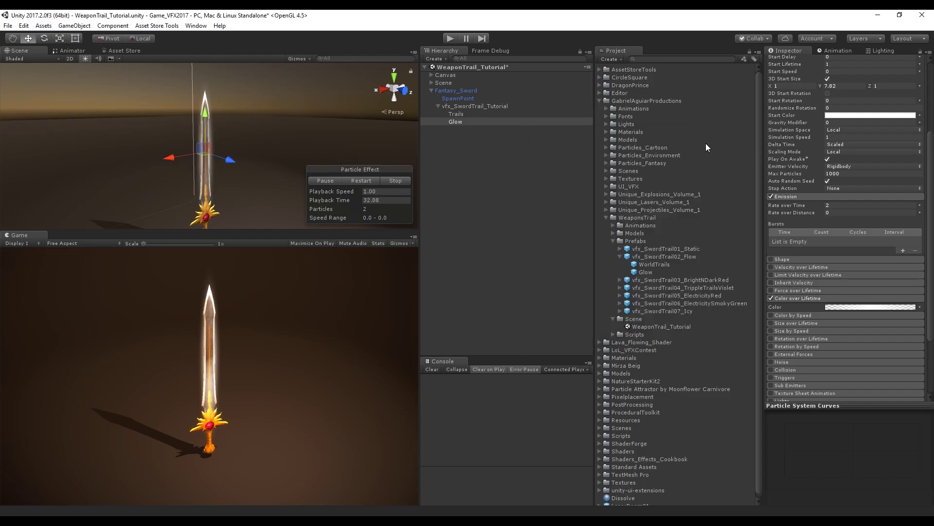
- Make Glow's Start Color random between two orange shades
{"action": "left_click", "coordinate": [870, 115]}
{"action": "left_click", "coordinate": [333, 236]}
{"action": "left_click", "coordinate": [318, 173]}
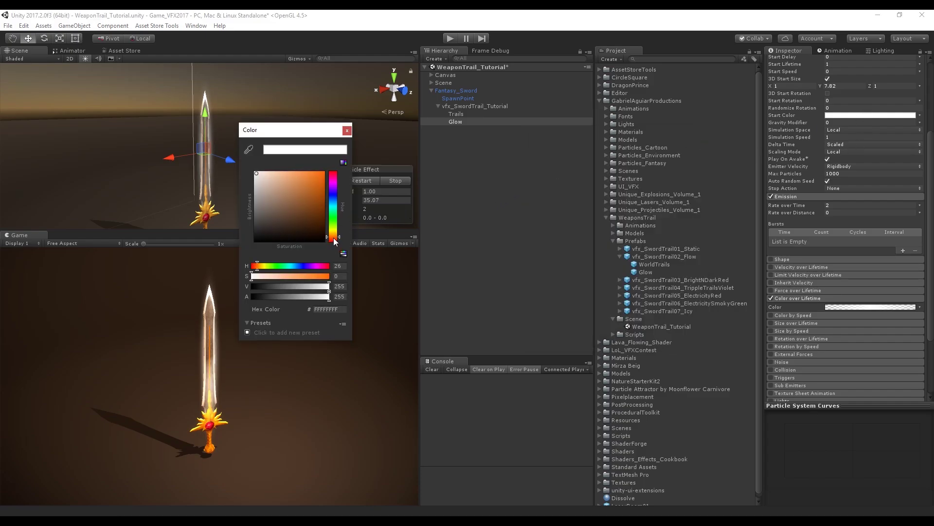
{"action": "left_click", "coordinate": [347, 130]}
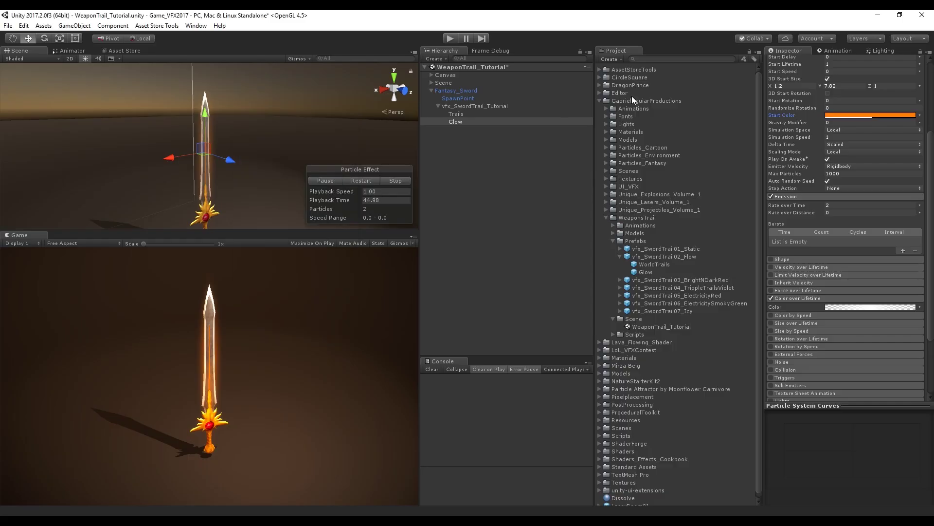
{"action": "left_click", "coordinate": [920, 115]}
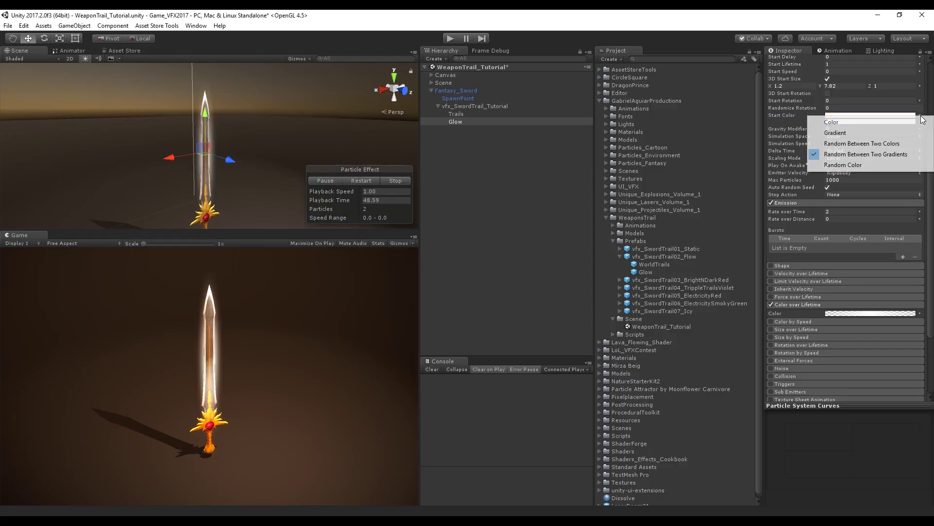
{"action": "left_click", "coordinate": [861, 144]}
{"action": "left_click", "coordinate": [869, 122]}
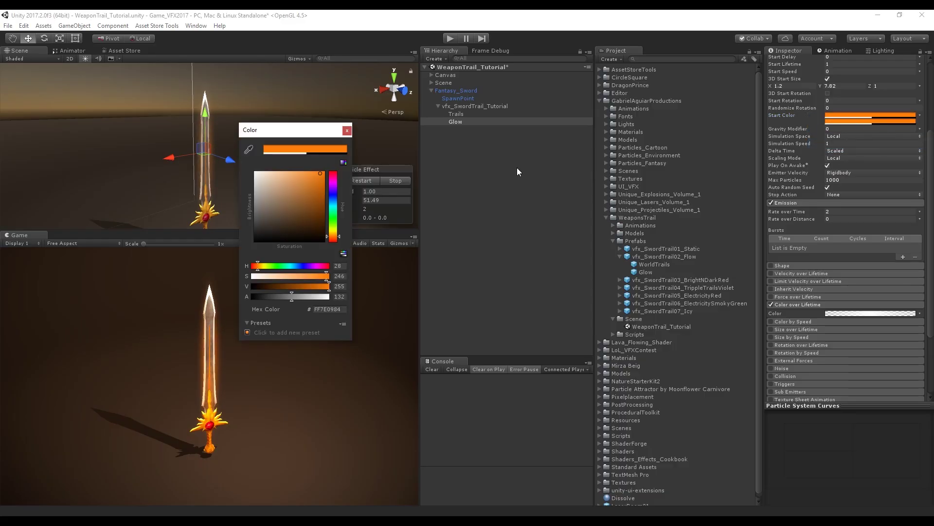
{"action": "left_click", "coordinate": [336, 237]}
{"action": "left_click", "coordinate": [347, 130]}
- Make Glow's Start Size Y random between 7 and 8
{"action": "left_click", "coordinate": [833, 86]}
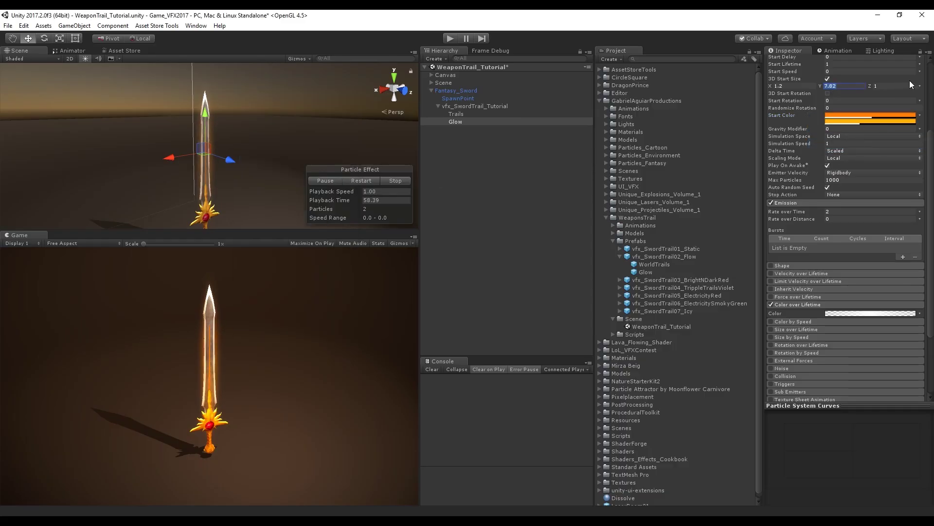
{"action": "left_click", "coordinate": [920, 88]}
{"action": "left_click", "coordinate": [897, 113]}
{"action": "left_click", "coordinate": [833, 86]}
{"action": "type", "text": "8"}
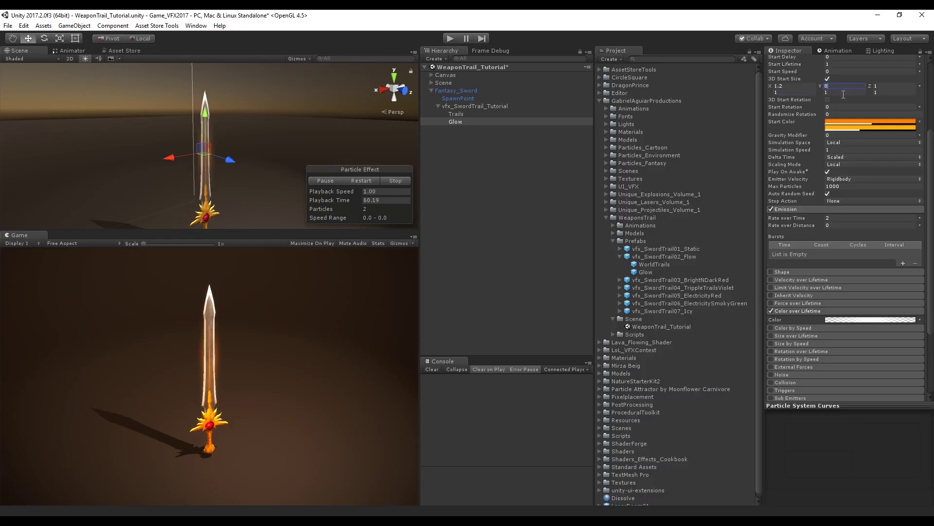
{"action": "left_click", "coordinate": [843, 92]}
{"action": "type", "text": "7.5"}
{"action": "left_click", "coordinate": [790, 87]}
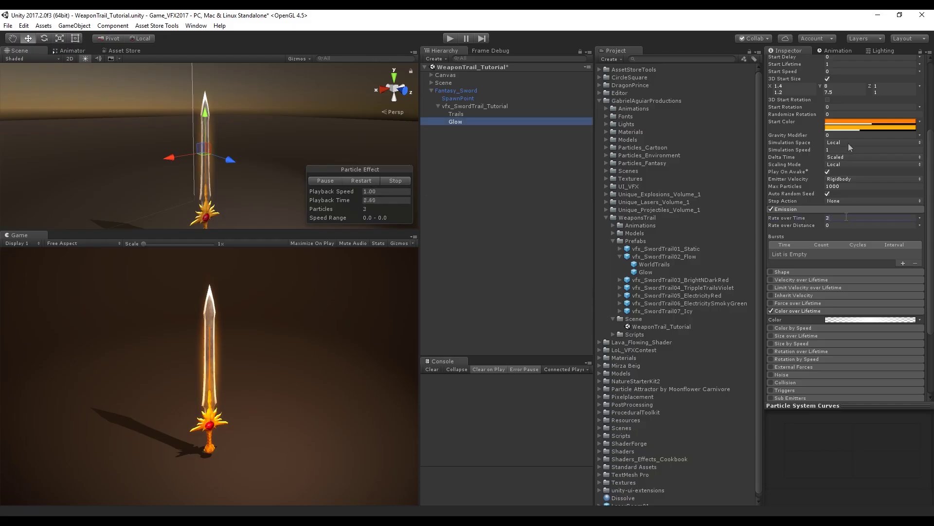
- Set the Glow renderer's Render Alignment to Local and return to the sword animation
{"action": "scroll", "coordinate": [826, 191], "scroll_direction": "down", "scroll_amount": 5}
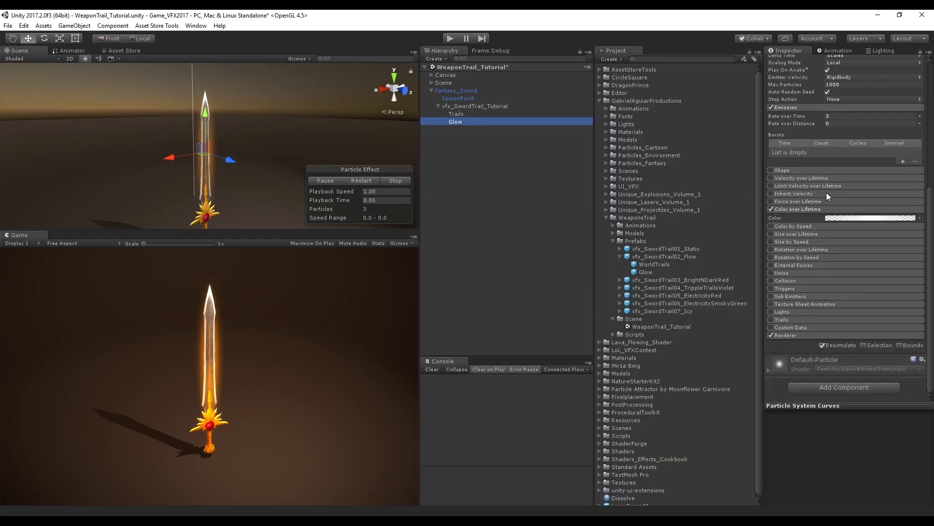
{"action": "left_click", "coordinate": [804, 335]}
{"action": "scroll", "coordinate": [848, 316], "scroll_direction": "down", "scroll_amount": 6}
{"action": "left_click", "coordinate": [834, 256]}
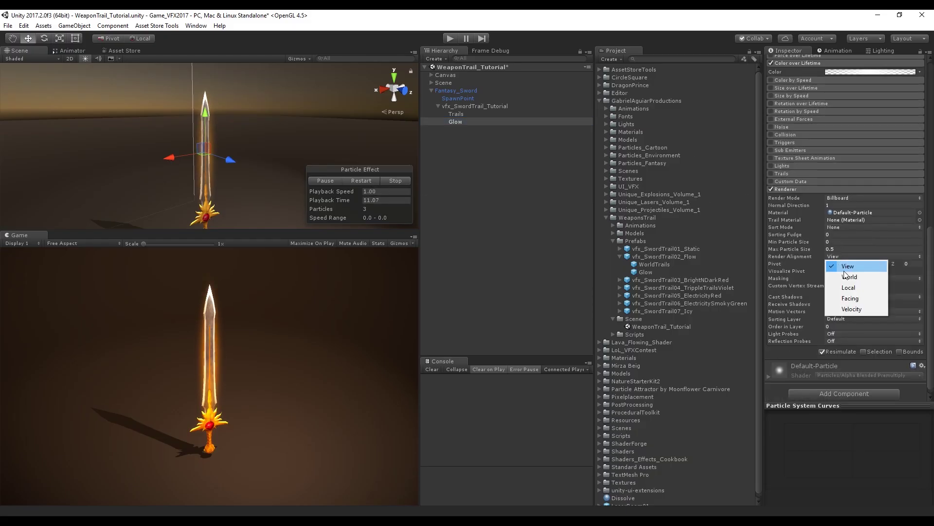
{"action": "left_click", "coordinate": [847, 288]}
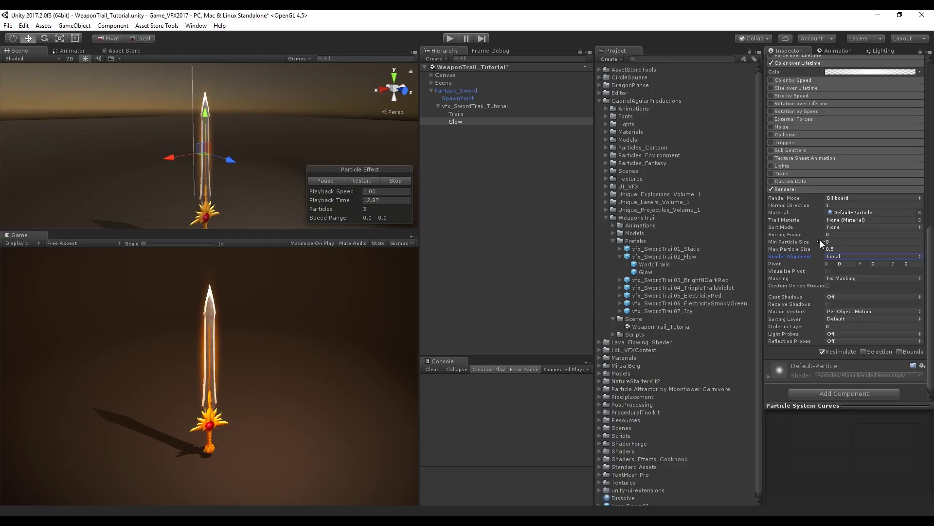
{"action": "left_click", "coordinate": [784, 189]}
{"action": "left_click", "coordinate": [836, 50]}
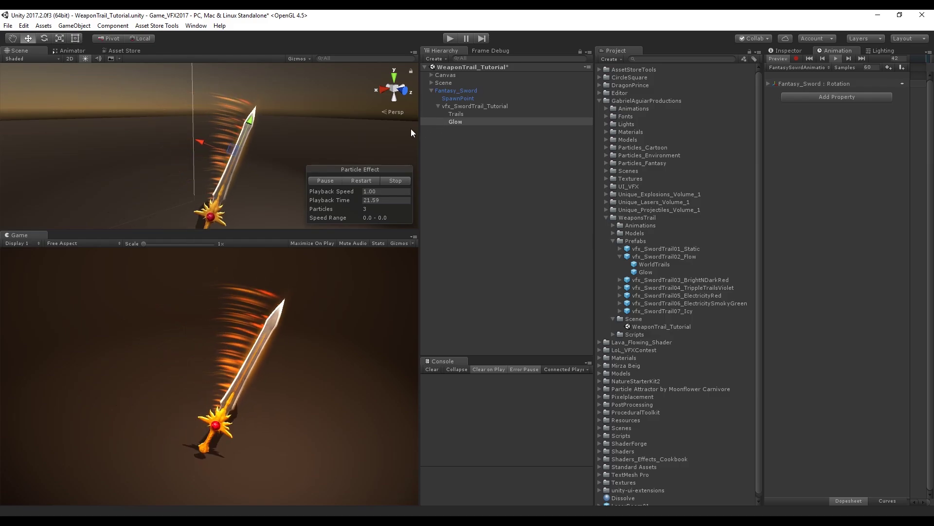
- Duplicate the Trails object and rename the copy Particles
{"action": "left_click", "coordinate": [467, 112]}
{"action": "key", "text": "ctrl+d"}
{"action": "key", "text": "F2"}
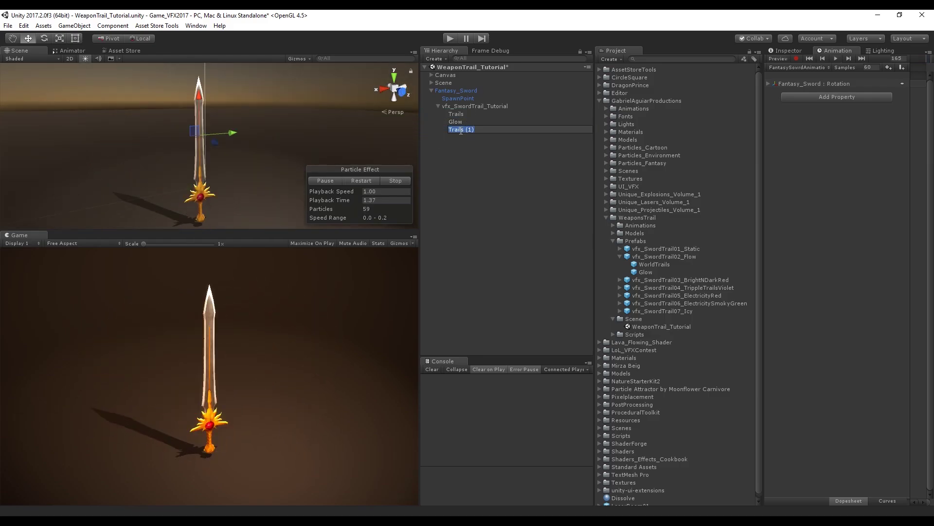
{"action": "type", "text": "Particles"}
{"action": "key", "text": "Return"}
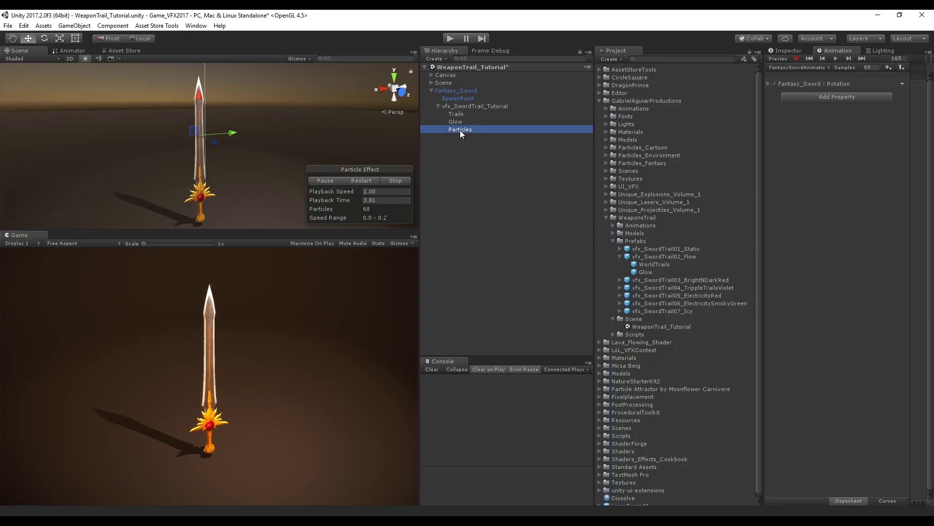
- Keep Billboard render mode and assign the Default-Particle material to Particles
{"action": "left_click", "coordinate": [786, 51]}
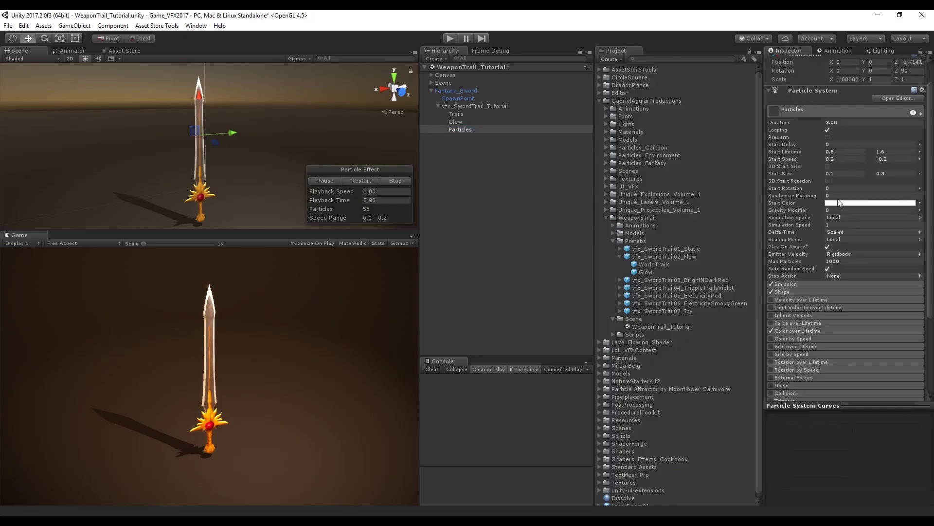
{"action": "scroll", "coordinate": [807, 304], "scroll_direction": "down", "scroll_amount": 5}
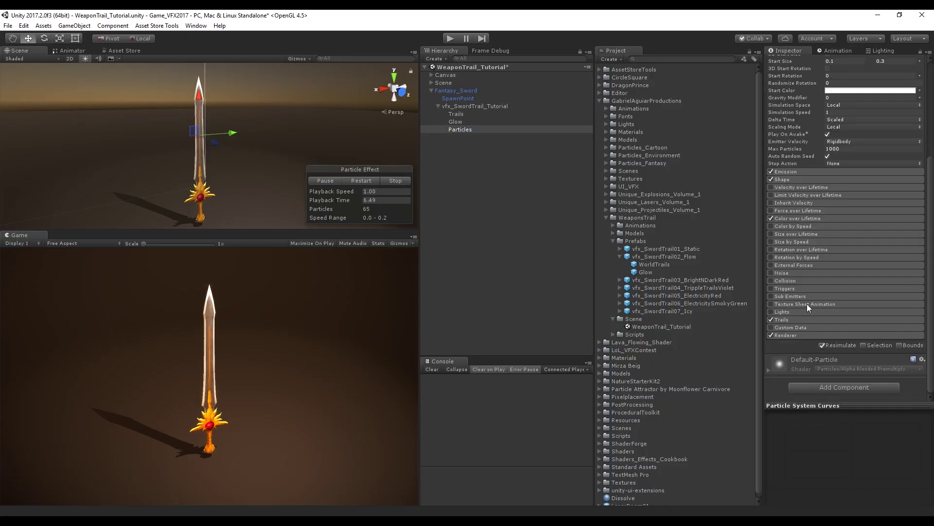
{"action": "left_click", "coordinate": [794, 334]}
{"action": "left_click", "coordinate": [827, 343]}
{"action": "left_click", "coordinate": [849, 352]}
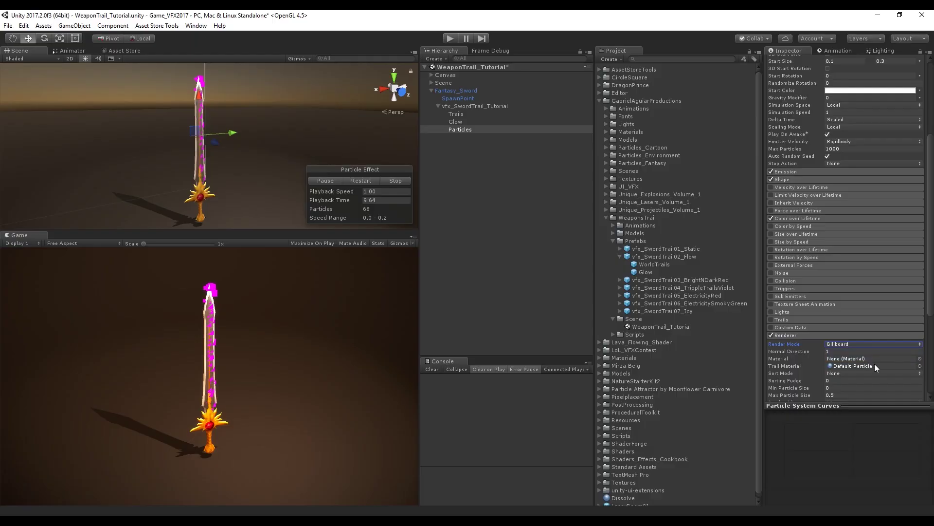
{"action": "left_click", "coordinate": [919, 358]}
{"action": "type", "text": "def"}
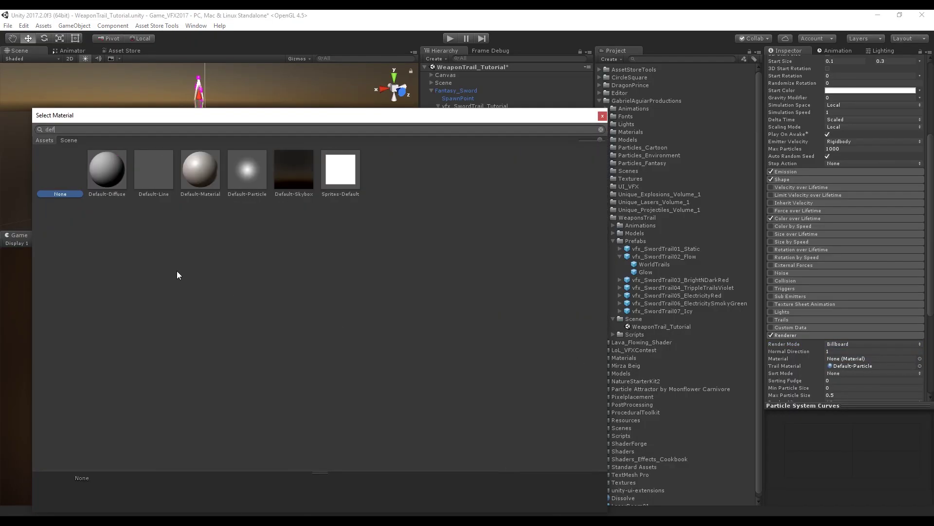
{"action": "double_click", "coordinate": [255, 169]}
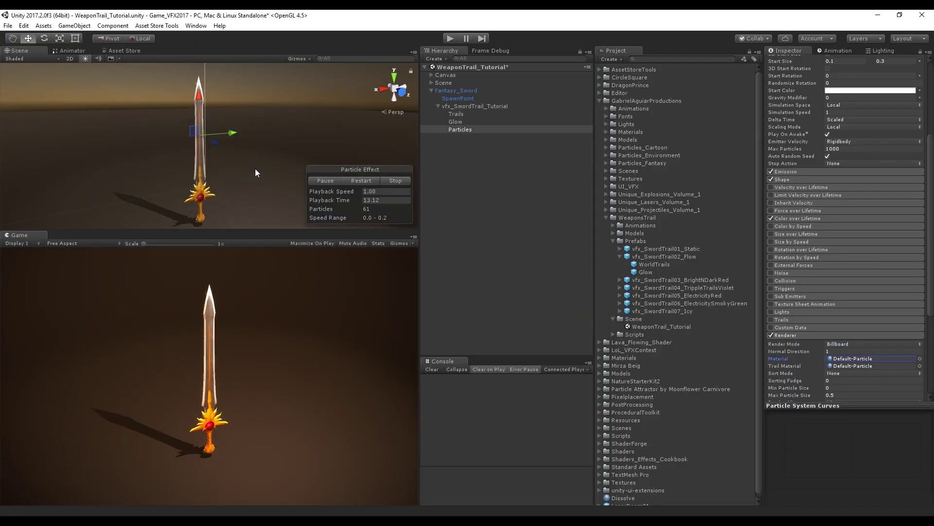
- Set the Particles renderer's Trail Material to None
{"action": "left_click", "coordinate": [919, 365]}
{"action": "double_click", "coordinate": [65, 167]}
{"action": "left_click", "coordinate": [786, 335]}
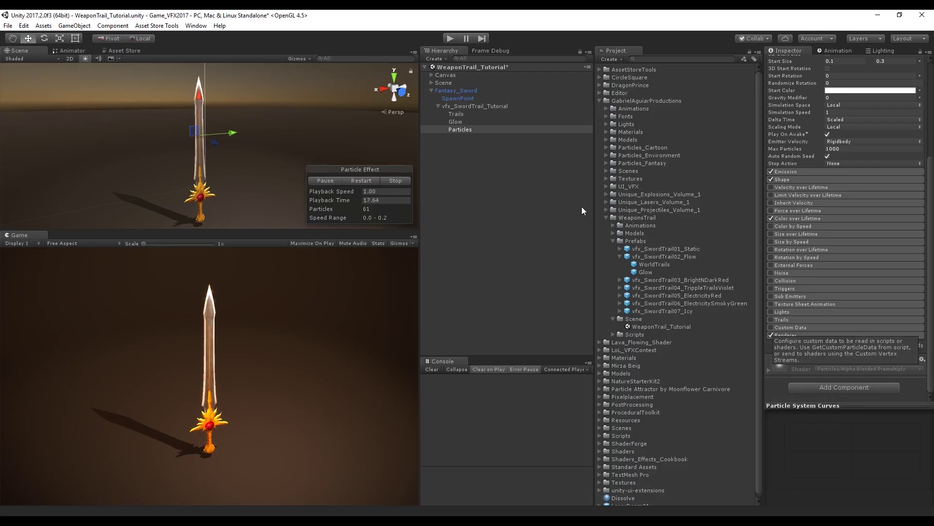
{"action": "scroll", "coordinate": [845, 217], "scroll_direction": "up", "scroll_amount": 3}
- Set Particles to World simulation space with a minimum Start Size of 0.05
{"action": "left_click", "coordinate": [835, 165]}
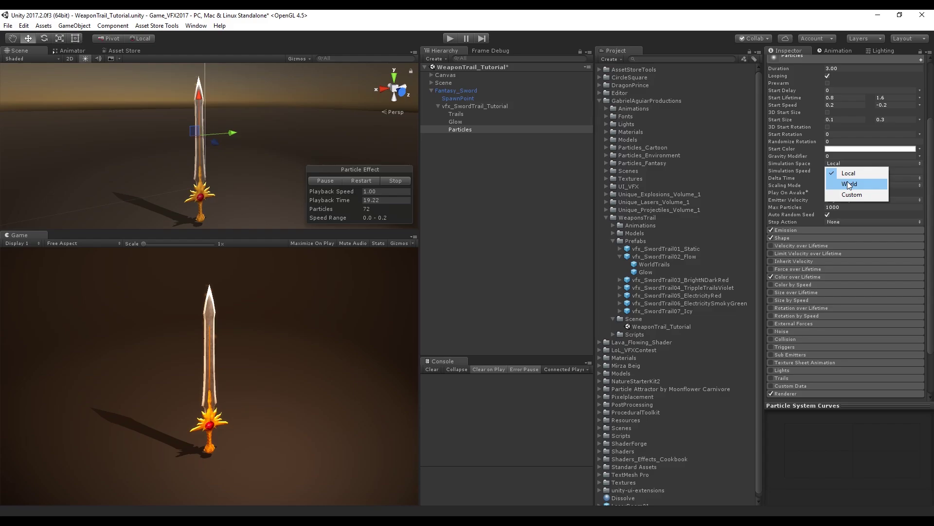
{"action": "left_click", "coordinate": [849, 184]}
{"action": "left_click", "coordinate": [847, 119]}
{"action": "type", "text": "0.05"}
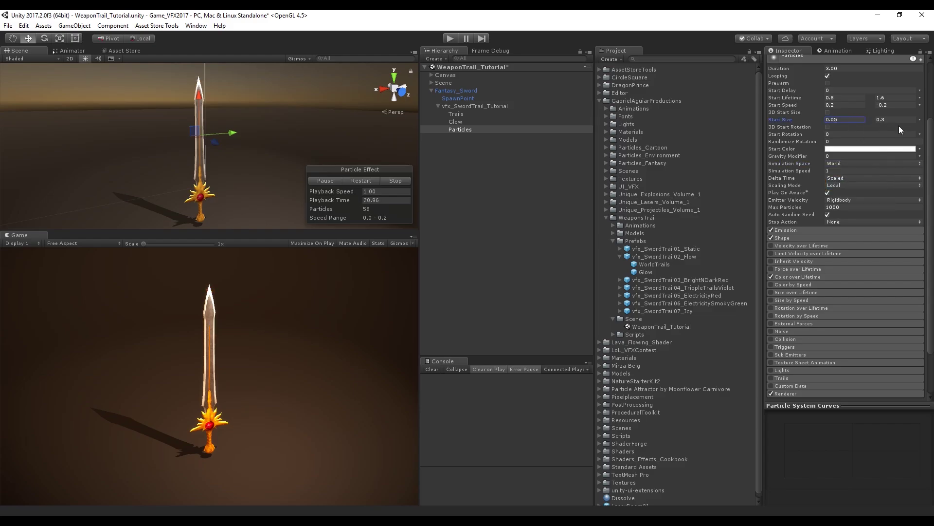
{"action": "left_click", "coordinate": [901, 120]}
{"action": "key", "text": "Return"}
- Set Particles' Start Speed between 0.5 and -0.5 and adjust the maximum Start Size
{"action": "left_click", "coordinate": [859, 104]}
{"action": "type", "text": "0.5"}
{"action": "left_click", "coordinate": [895, 104]}
{"action": "type", "text": "-0.5"}
{"action": "left_click", "coordinate": [850, 119]}
{"action": "left_click", "coordinate": [892, 119]}
{"action": "key", "text": "BackSpace"}
{"action": "key", "text": "BackSpace"}
{"action": "key", "text": "BackSpace"}
{"action": "type", "text": ".2"}
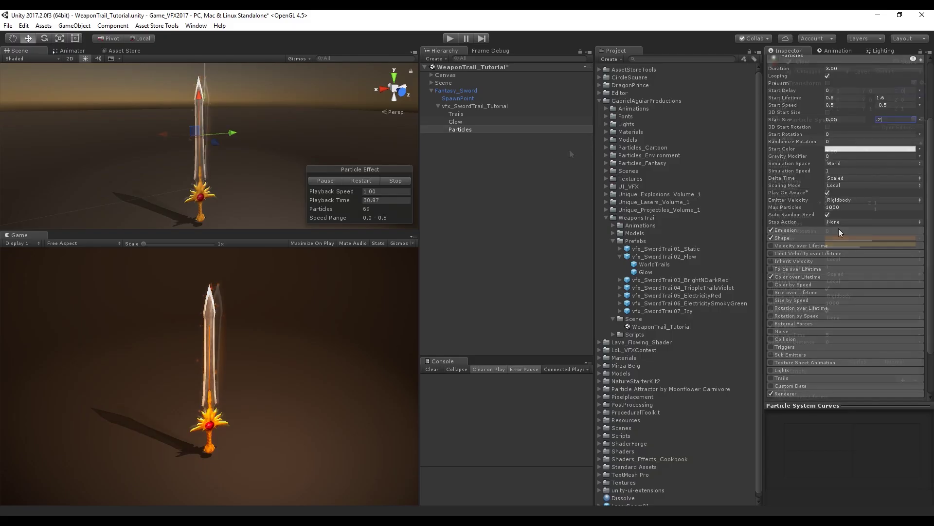
- Preview Trails, Glow and Particles together during the sword rotation, then stop the effect
{"action": "left_click", "coordinate": [455, 122], "text": "ctrl"}
{"action": "left_click", "coordinate": [457, 114], "text": "ctrl"}
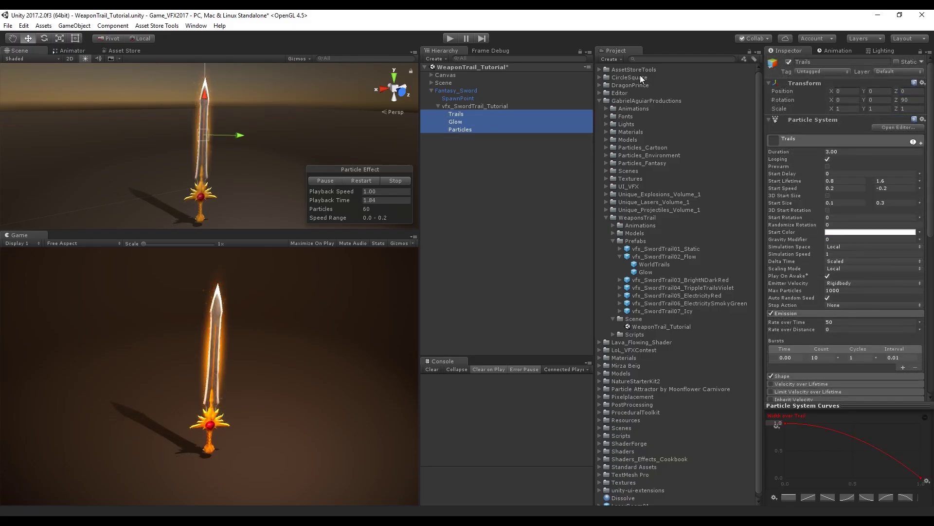
{"action": "left_click", "coordinate": [834, 51]}
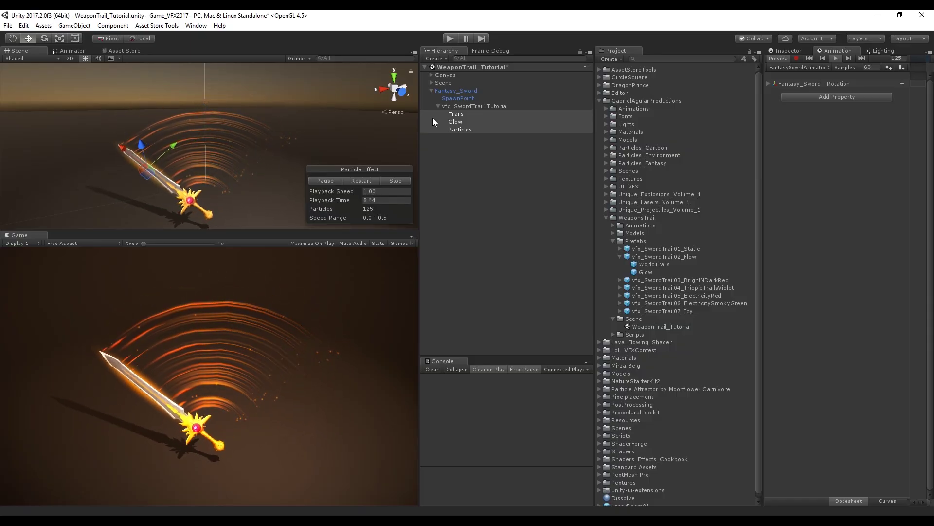
{"action": "left_click", "coordinate": [403, 180]}
{"action": "left_click", "coordinate": [500, 106]}
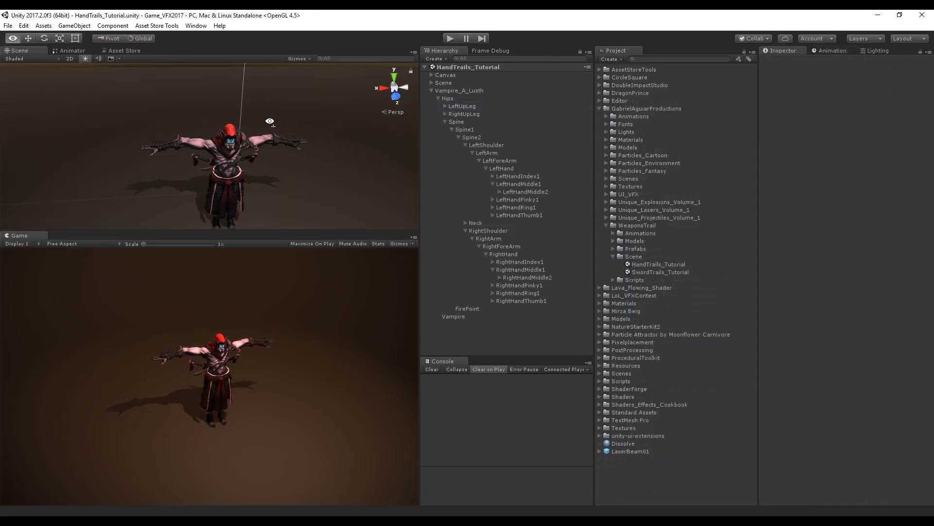
- Locate the LeftHandMiddle1 and RightHandMiddle1 finger bones on the vampire rig
{"action": "left_click", "coordinate": [523, 192]}
{"action": "scroll", "coordinate": [342, 148], "scroll_direction": "up", "scroll_amount": 5}
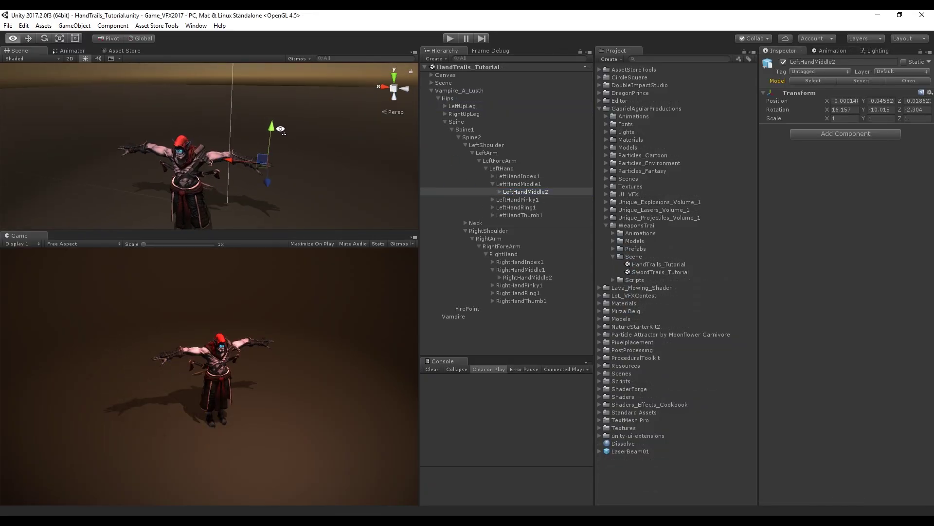
{"action": "left_click", "coordinate": [518, 184]}
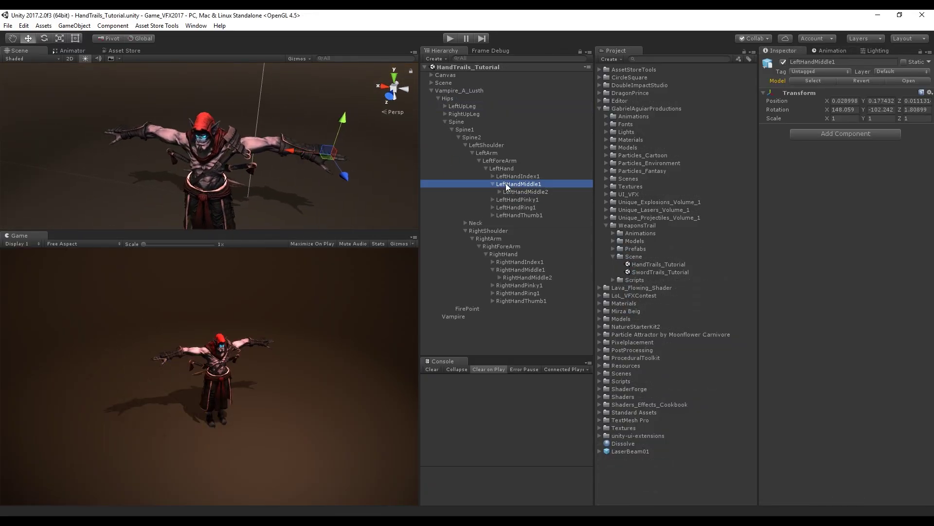
{"action": "mouse_move", "coordinate": [306, 161]}
{"action": "left_mouse_down", "text": "alt"}
{"action": "mouse_move", "coordinate": [271, 180]}
{"action": "mouse_move", "coordinate": [311, 173]}
{"action": "left_mouse_up", "text": "alt"}
{"action": "left_click", "coordinate": [519, 269]}
{"action": "left_click_drag", "start_coordinate": [292, 122], "coordinate": [253, 113], "text": "alt"}
{"action": "left_click_drag", "start_coordinate": [250, 232], "coordinate": [250, 257]}
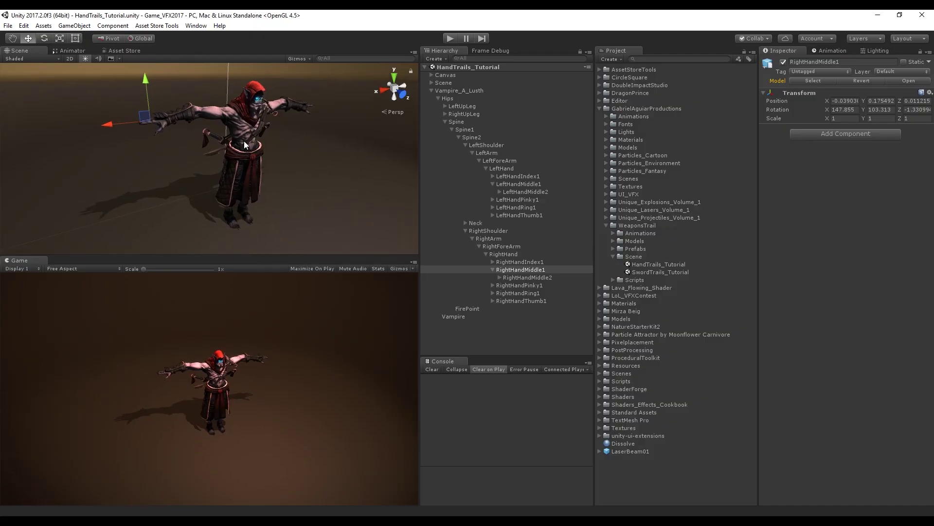
{"action": "left_click_drag", "start_coordinate": [248, 138], "coordinate": [247, 122], "text": "alt"}
- Place the vfx_SwordTrail00_Tutorial prefab from Prefabs/SwordTrails under LeftHandMiddle1
{"action": "left_click", "coordinate": [613, 248]}
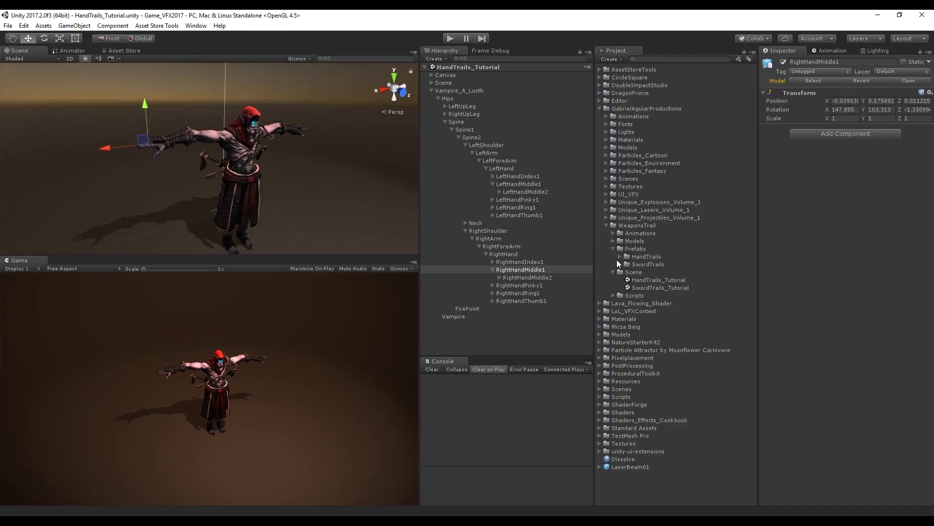
{"action": "left_click", "coordinate": [627, 265]}
{"action": "left_click", "coordinate": [649, 280]}
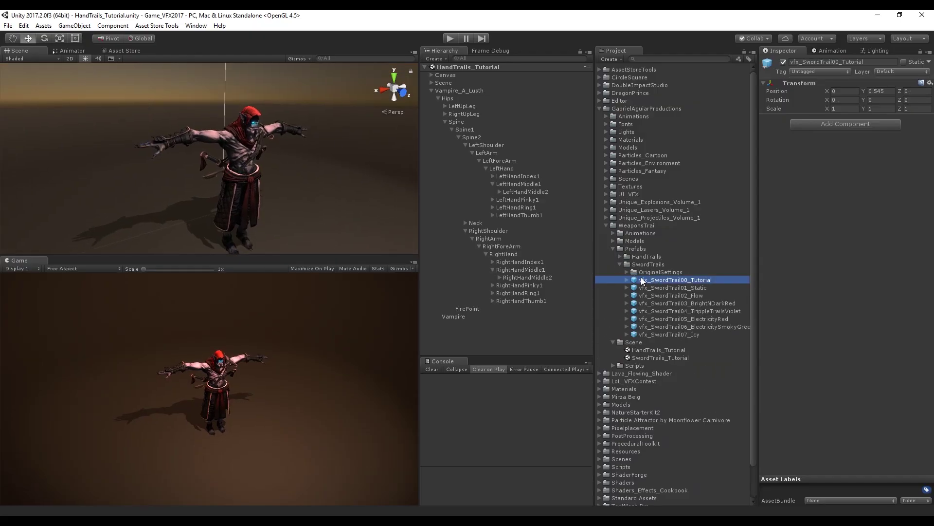
{"action": "left_click_drag", "start_coordinate": [644, 281], "coordinate": [522, 183]}
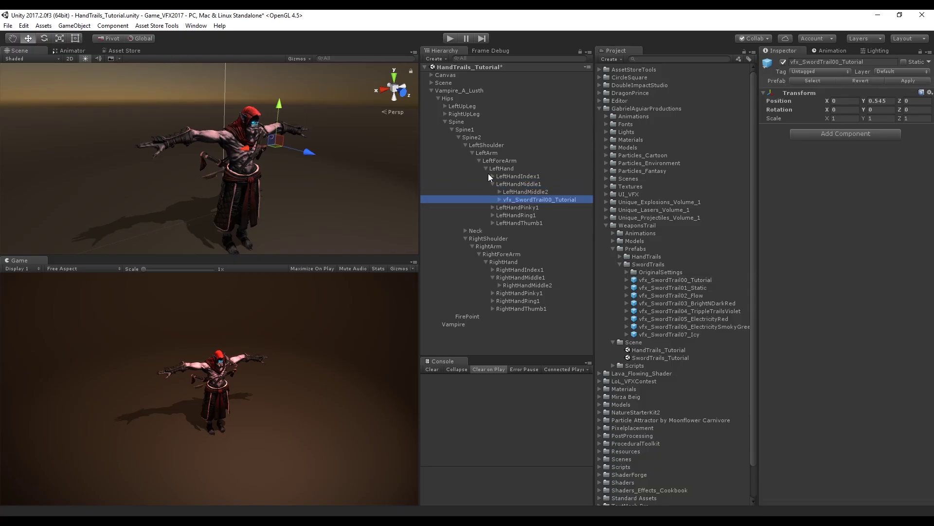
- Break the prefab instance and rename it vfx_HandTrail00_Tutorial
{"action": "left_click", "coordinate": [74, 25]}
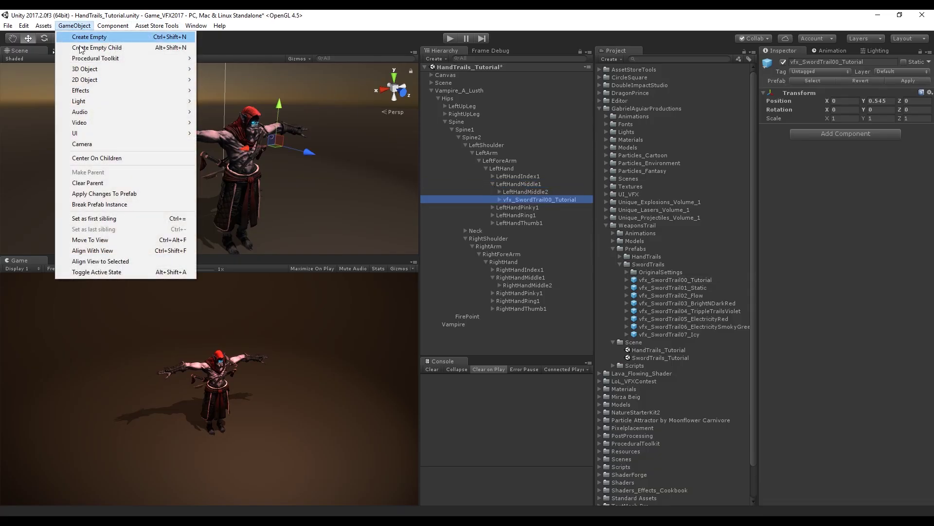
{"action": "left_click", "coordinate": [103, 205]}
{"action": "left_click", "coordinate": [541, 197]}
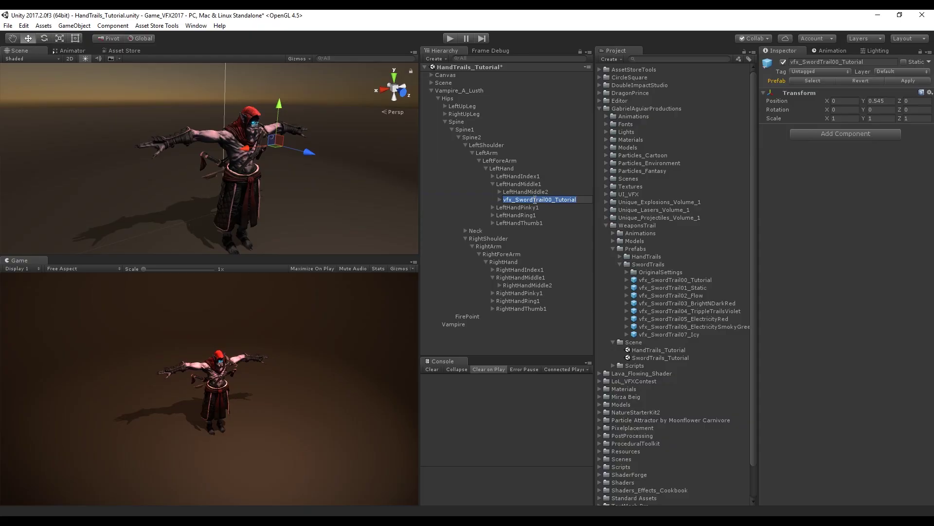
{"action": "double_click", "coordinate": [515, 201]}
{"action": "type", "text": "Hand"}
{"action": "key", "text": "Return"}
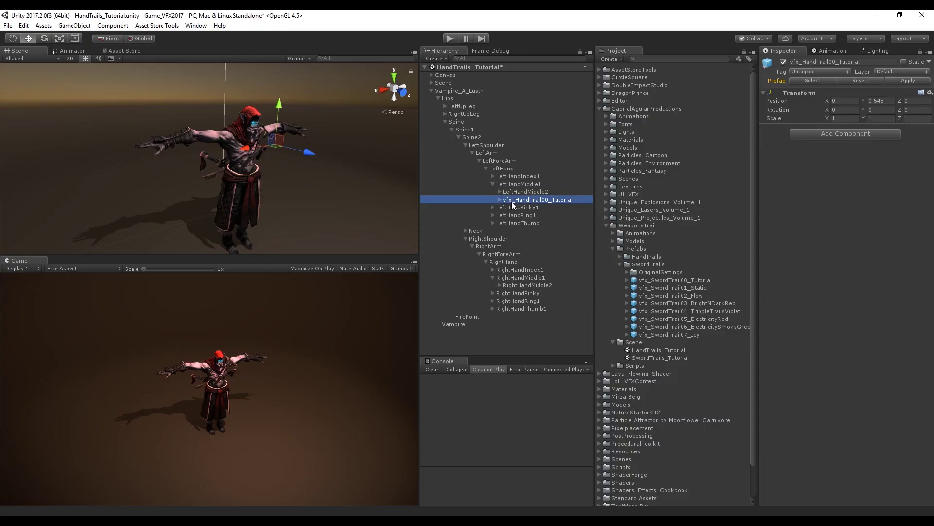
- Reset the hand trail's transform to zero and save it as a prefab in HandTrails
{"action": "left_click", "coordinate": [929, 93]}
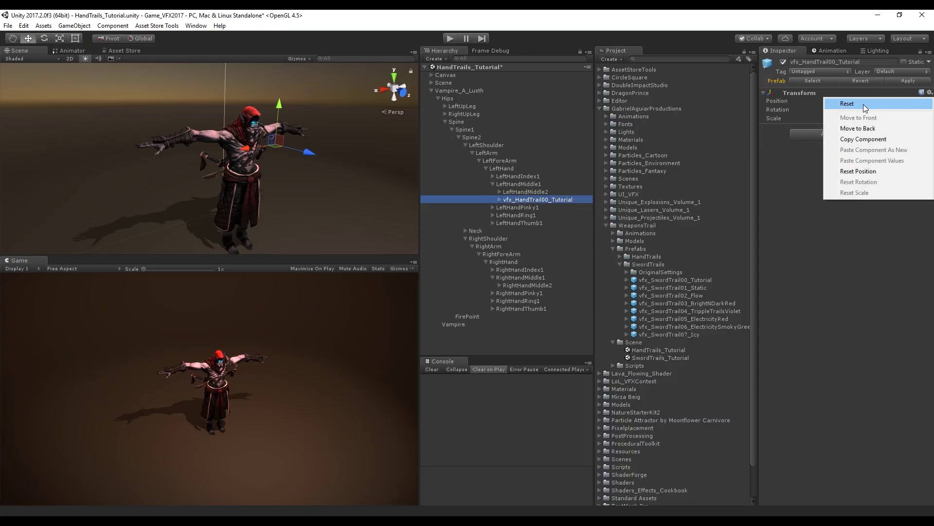
{"action": "left_click", "coordinate": [847, 99]}
{"action": "double_click", "coordinate": [538, 199]}
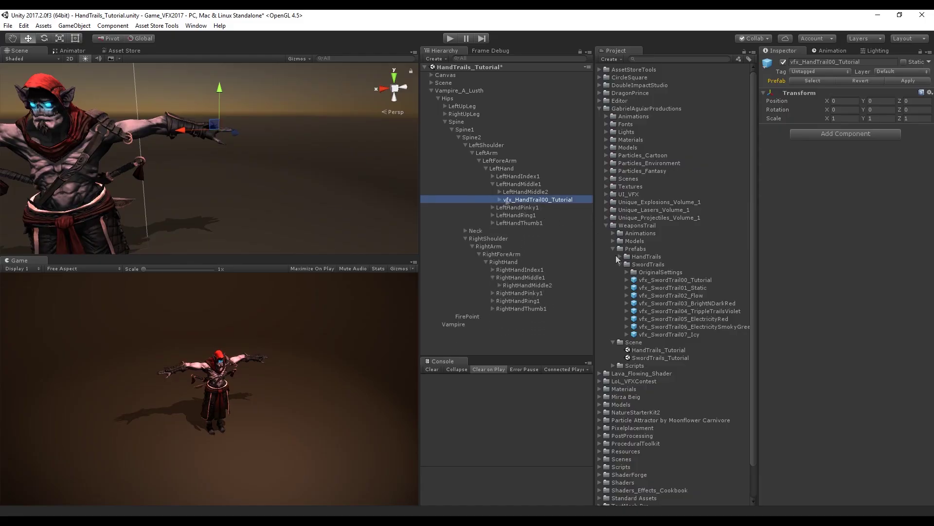
{"action": "left_click", "coordinate": [616, 263]}
{"action": "left_click", "coordinate": [620, 256]}
{"action": "left_click_drag", "start_coordinate": [541, 200], "coordinate": [656, 257]}
{"action": "left_click", "coordinate": [622, 257]}
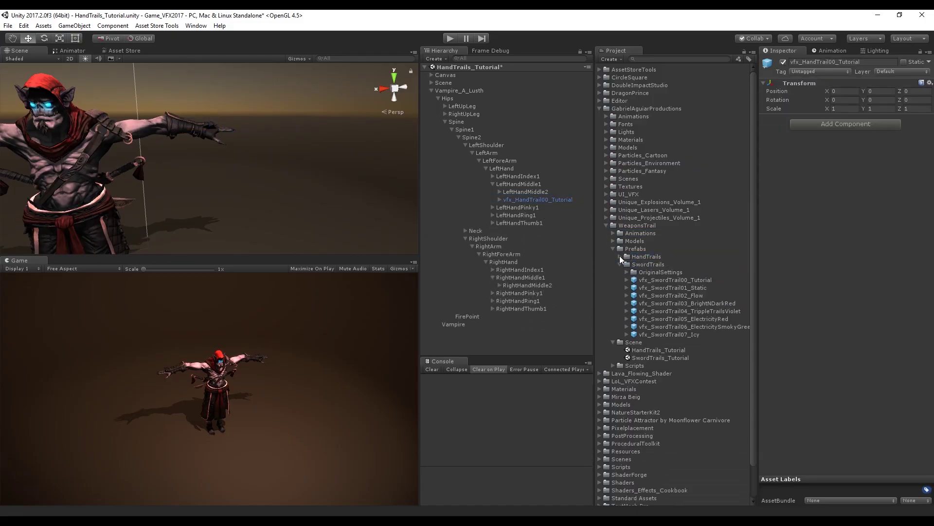
{"action": "left_click", "coordinate": [620, 264]}
{"action": "left_click_drag", "start_coordinate": [205, 146], "coordinate": [163, 92], "text": "alt"}
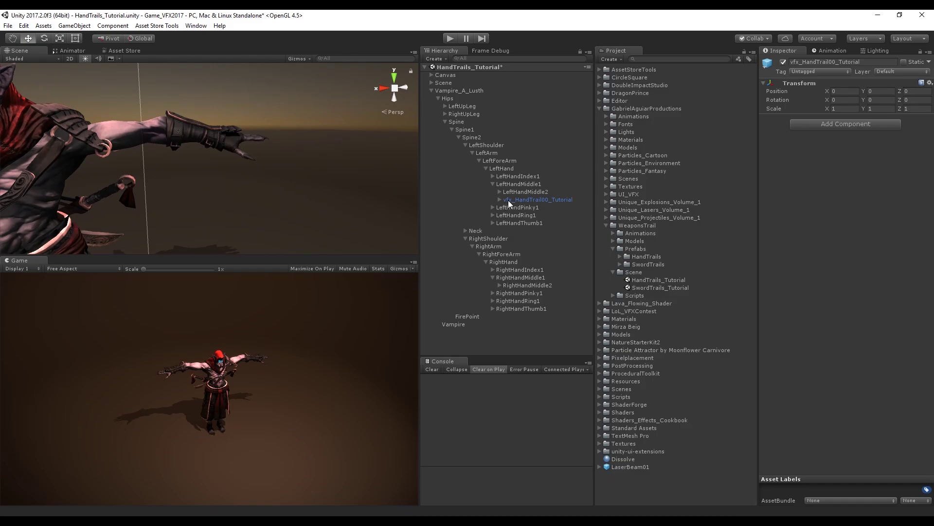
- Switch the hand trail's Trails emitter shape from Edge to Sphere
{"action": "left_click", "coordinate": [500, 200]}
{"action": "left_click", "coordinate": [511, 207]}
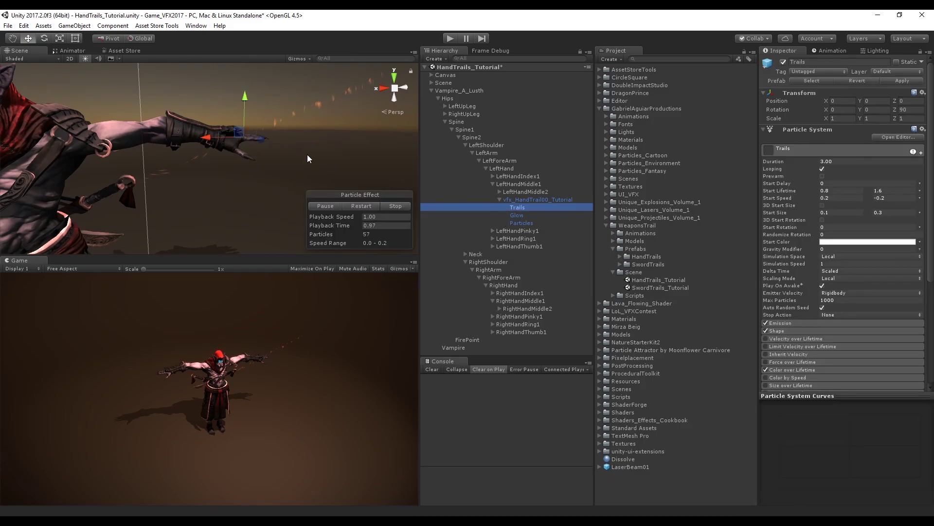
{"action": "key", "text": "f"}
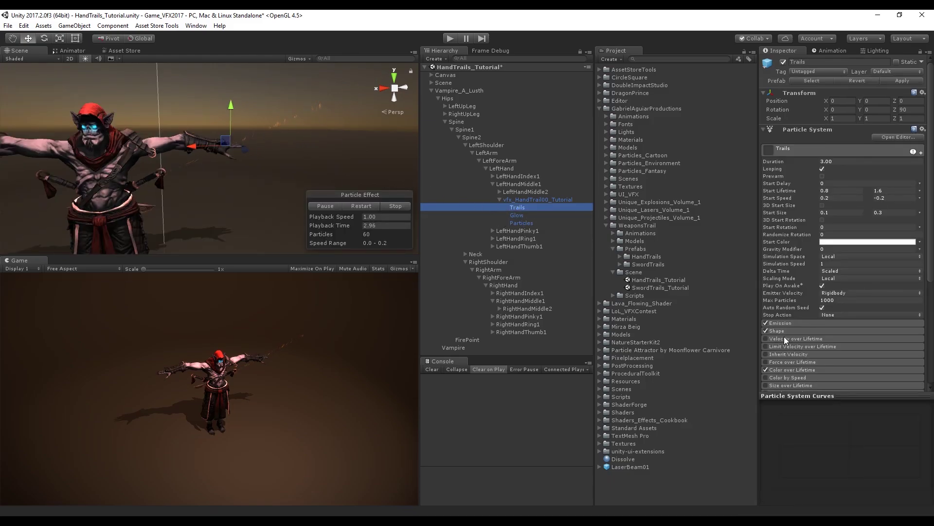
{"action": "left_click", "coordinate": [788, 331]}
{"action": "left_click", "coordinate": [833, 340]}
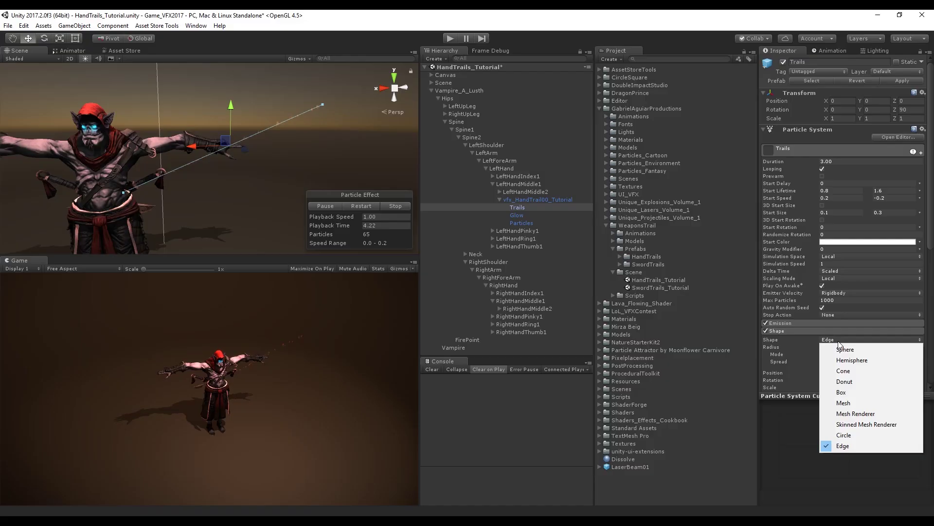
{"action": "left_click", "coordinate": [838, 347]}
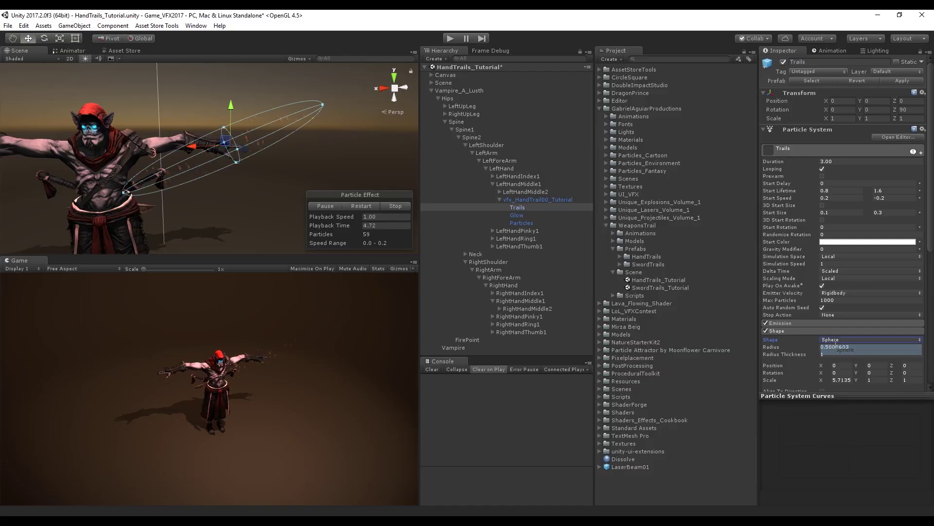
- Set the sphere shape's Scale X to 1 and Radius to 0.15
{"action": "left_click", "coordinate": [848, 380]}
{"action": "type", "text": "1"}
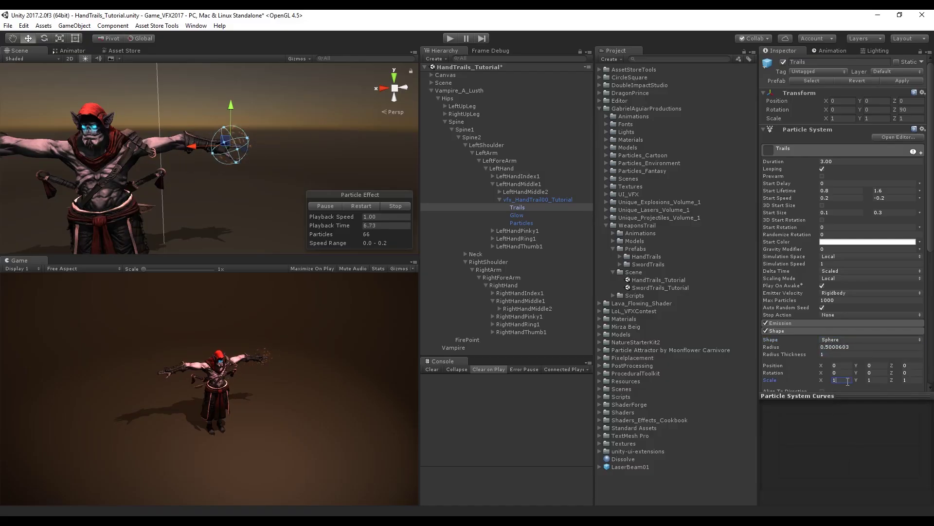
{"action": "left_click", "coordinate": [835, 347]}
{"action": "type", "text": "0"}
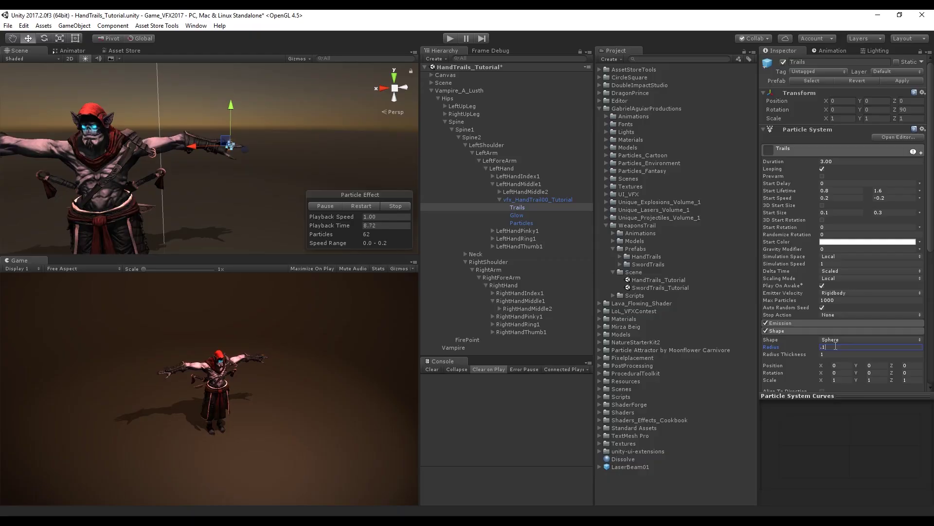
{"action": "scroll", "coordinate": [282, 170], "scroll_direction": "up", "scroll_amount": 2}
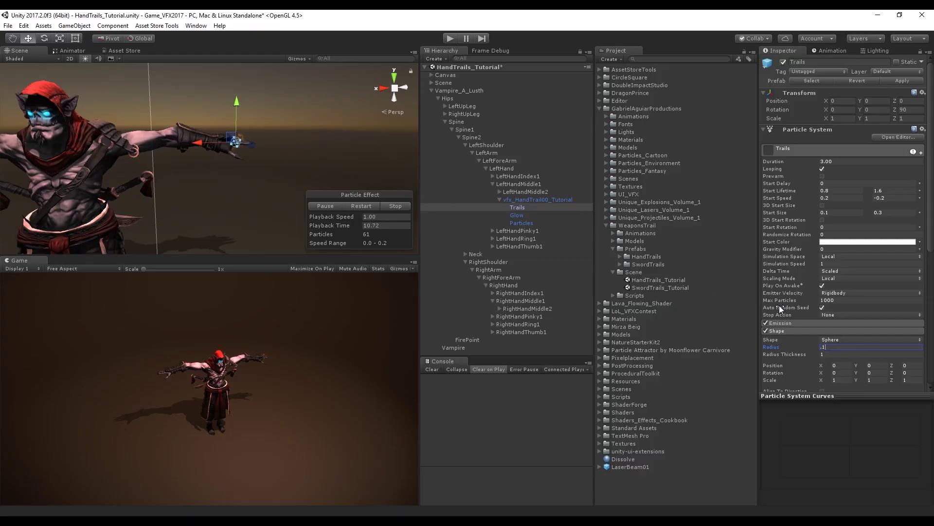
{"action": "key", "text": "Return"}
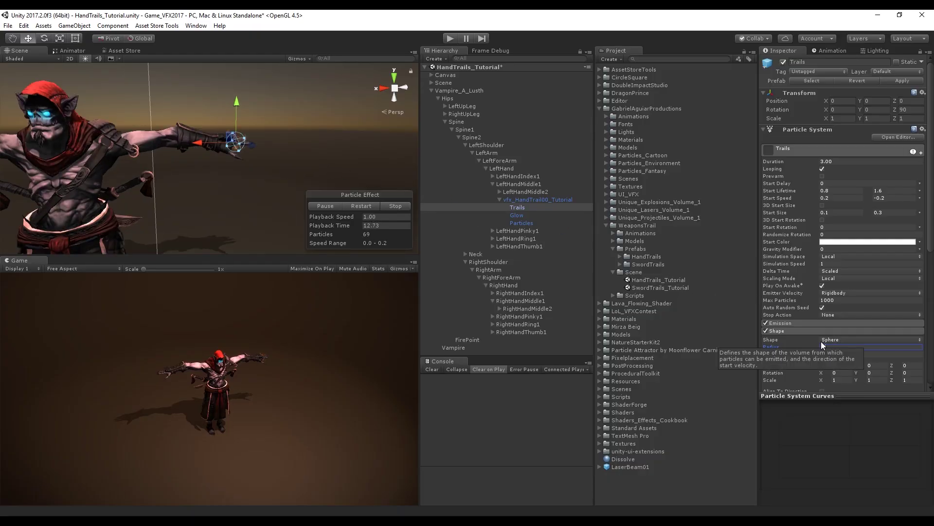
{"action": "type", "text": "0.15"}
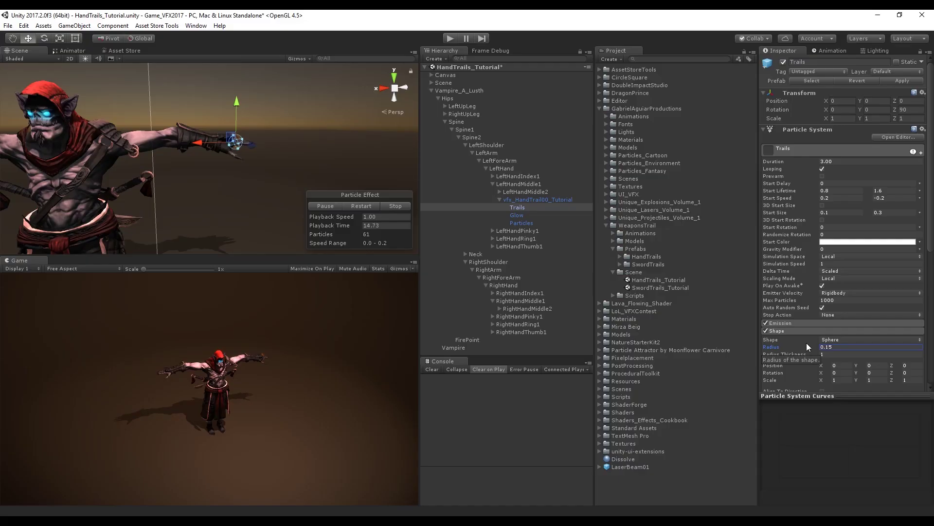
- Set Emission Rate over Time to 7 and Burst Count to Random Between Two Constants
{"action": "left_click", "coordinate": [795, 324]}
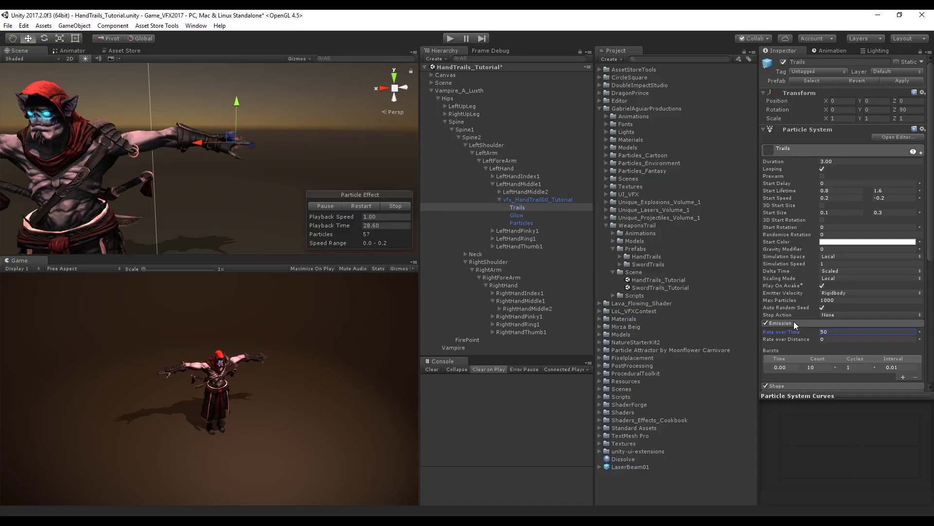
{"action": "type", "text": "7"}
{"action": "left_click", "coordinate": [836, 370]}
{"action": "left_click", "coordinate": [859, 398]}
- Select the Glow system and untick its 3D Start Size
{"action": "left_click", "coordinate": [800, 321]}
{"action": "scroll", "coordinate": [800, 326], "scroll_direction": "down", "scroll_amount": 4}
{"action": "left_click", "coordinate": [517, 215]}
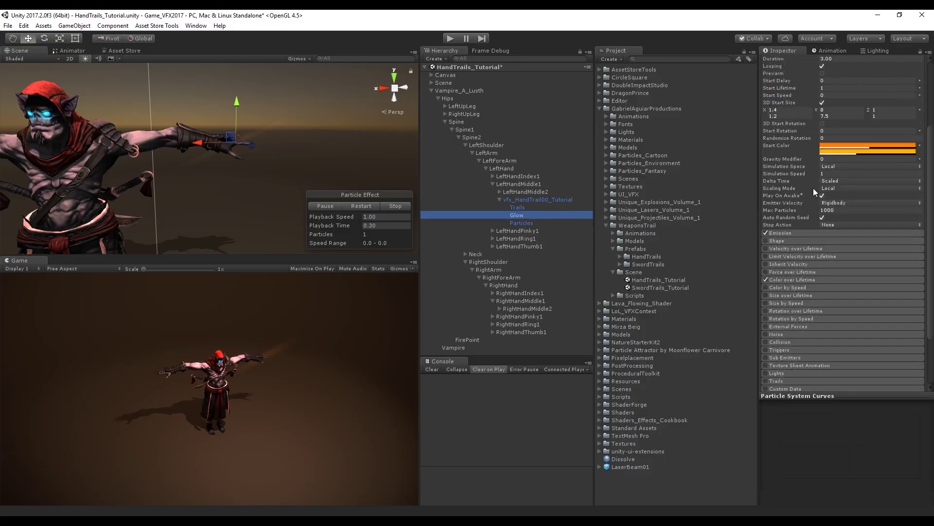
{"action": "scroll", "coordinate": [813, 187], "scroll_direction": "up", "scroll_amount": 3}
{"action": "left_click", "coordinate": [823, 161]}
{"action": "left_click", "coordinate": [823, 161]}
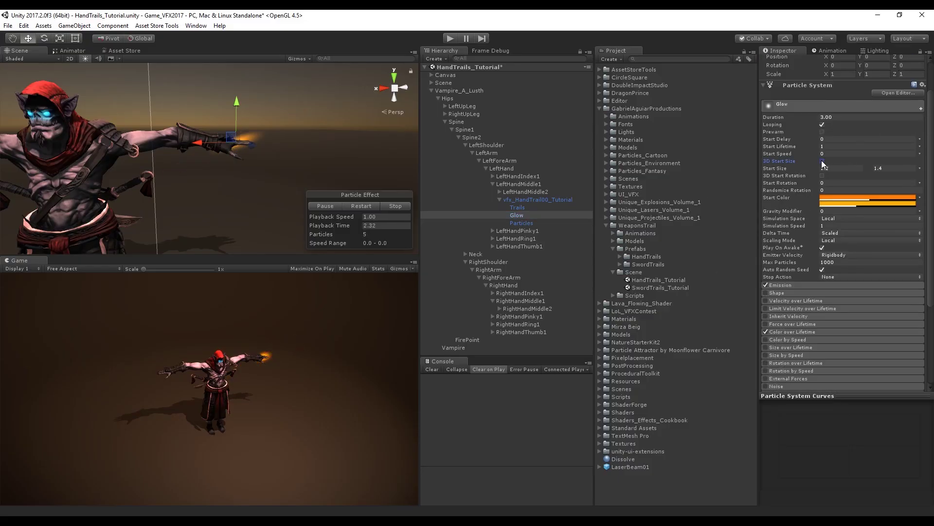
- Set Glow's Renderer Render Alignment to View so particles face the camera
{"action": "scroll", "coordinate": [847, 256], "scroll_direction": "down", "scroll_amount": 5}
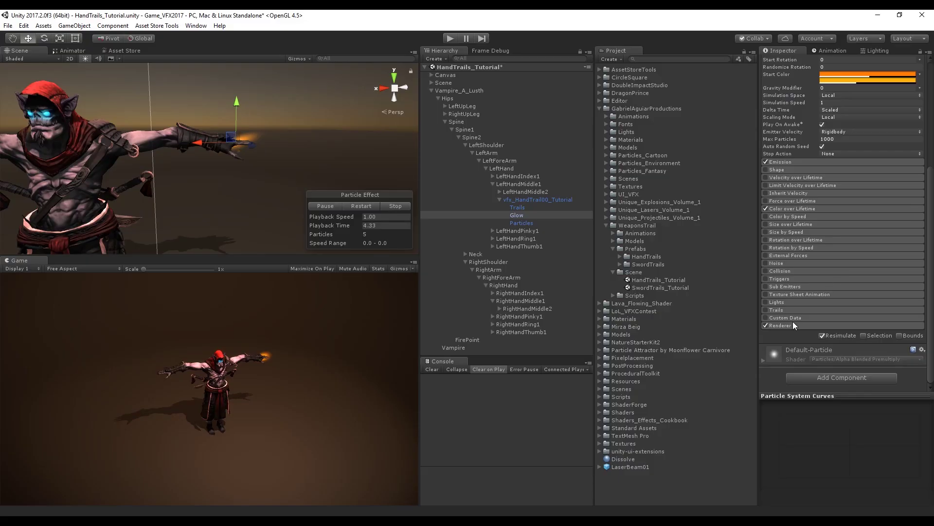
{"action": "left_click", "coordinate": [792, 326]}
{"action": "scroll", "coordinate": [841, 315], "scroll_direction": "down", "scroll_amount": 3}
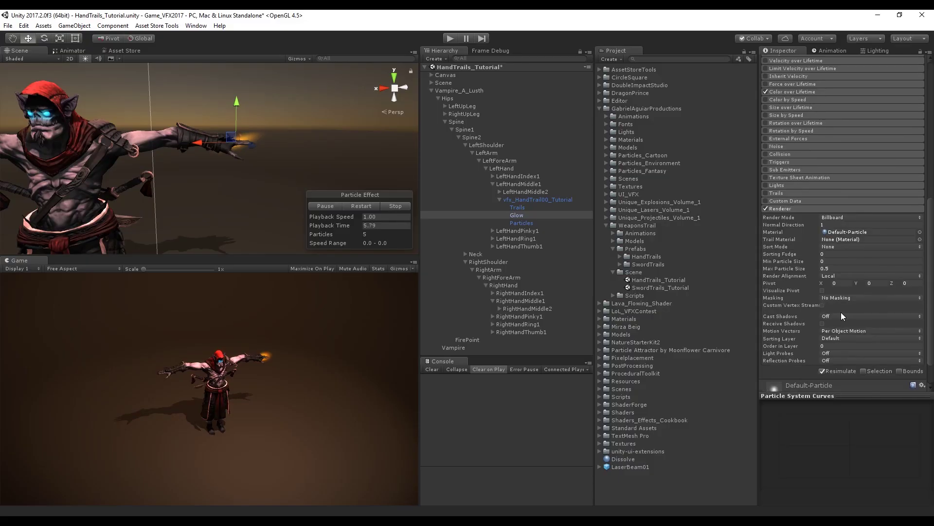
{"action": "left_click", "coordinate": [835, 276]}
{"action": "left_click", "coordinate": [843, 287]}
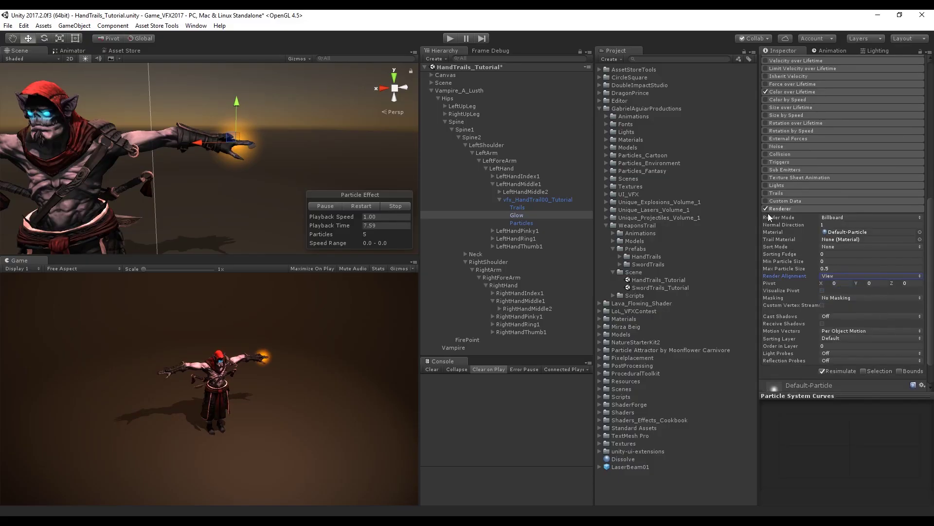
{"action": "left_click", "coordinate": [785, 209]}
{"action": "scroll", "coordinate": [831, 214], "scroll_direction": "up", "scroll_amount": 10}
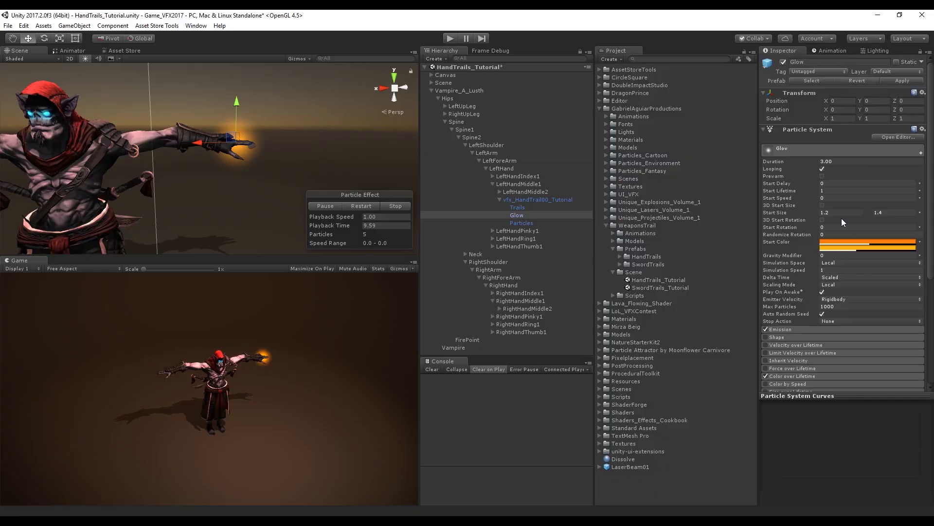
- Set Glow's Start Size range to 1–2
{"action": "double_click", "coordinate": [825, 213]}
{"action": "type", "text": "1"}
{"action": "double_click", "coordinate": [897, 213]}
{"action": "type", "text": "3"}
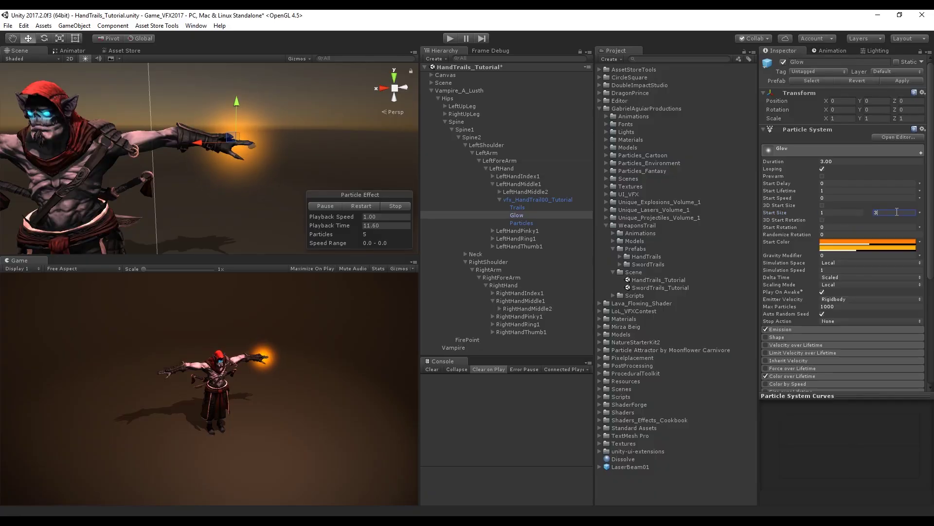
{"action": "key", "text": "BackSpace"}
{"action": "type", "text": "2"}
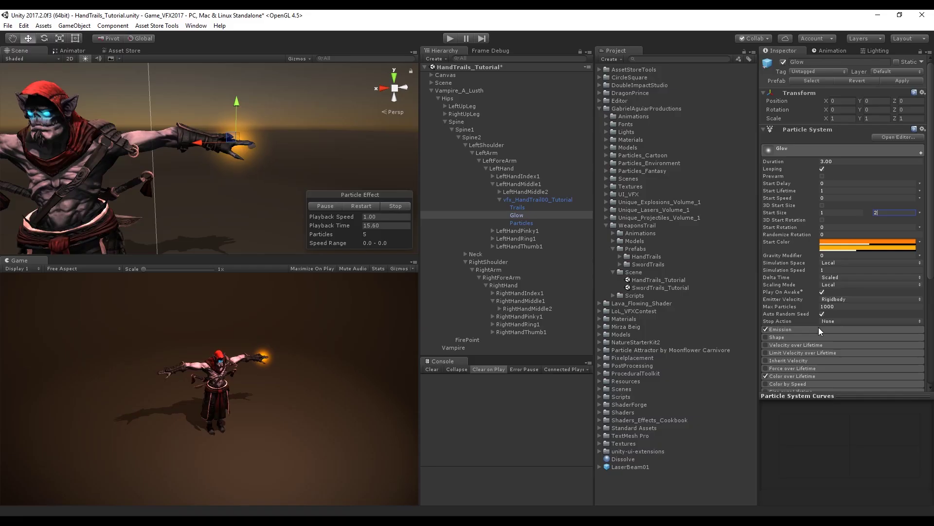
- Set Glow's emission Rate over Time to 2 and add a burst of 2 particles
{"action": "left_click", "coordinate": [821, 331]}
{"action": "scroll", "coordinate": [827, 336], "scroll_direction": "down", "scroll_amount": 2}
{"action": "double_click", "coordinate": [867, 309]}
{"action": "type", "text": "2"}
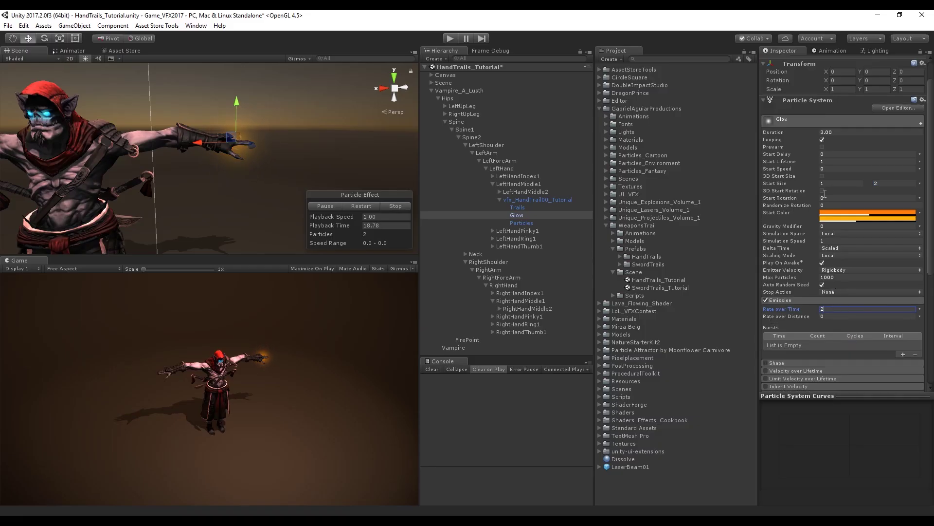
{"action": "left_click", "coordinate": [903, 354]}
{"action": "left_click", "coordinate": [812, 344]}
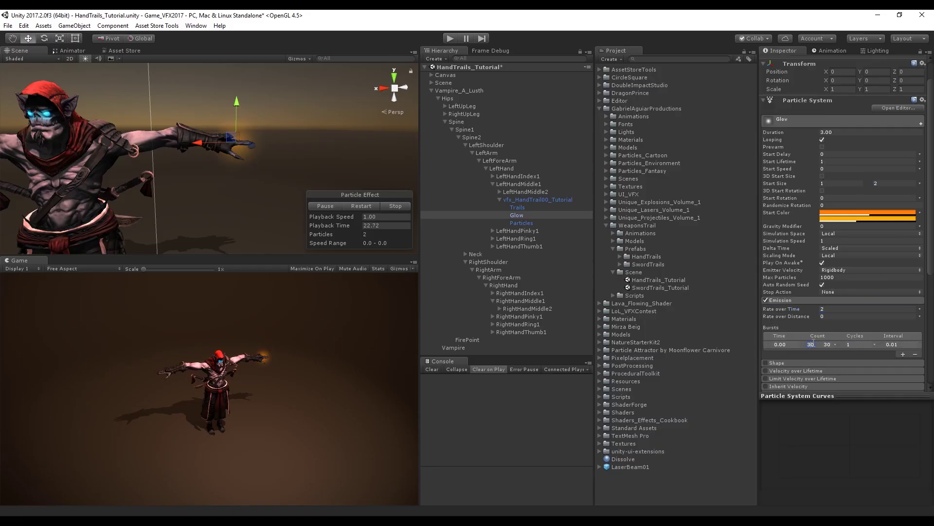
{"action": "type", "text": "2"}
{"action": "key", "text": "Tab"}
{"action": "type", "text": "3"}
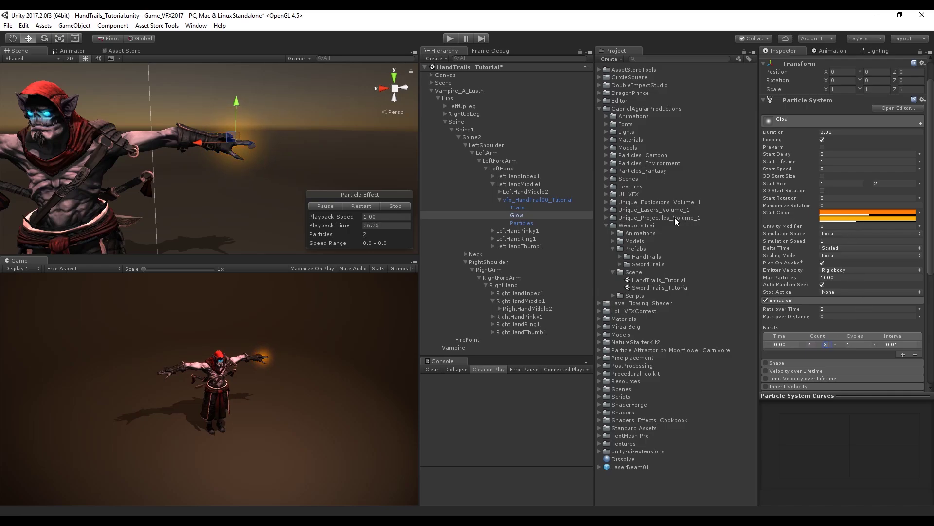
- Make the Particles system emit from a Sphere shape with radius 0.1
{"action": "left_click", "coordinate": [515, 221]}
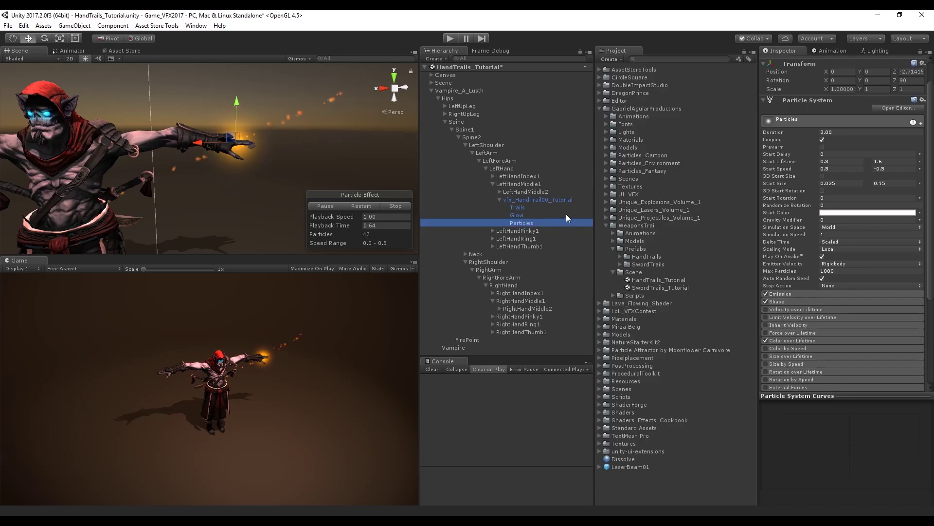
{"action": "left_click", "coordinate": [791, 302]}
{"action": "left_click", "coordinate": [856, 310]}
{"action": "left_click", "coordinate": [798, 317]}
{"action": "left_click", "coordinate": [843, 319]}
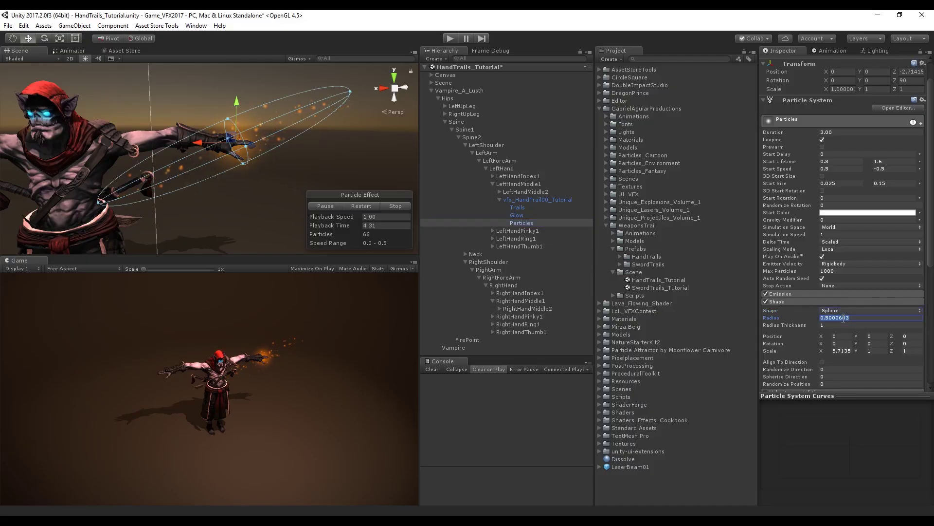
{"action": "type", "text": ".1"}
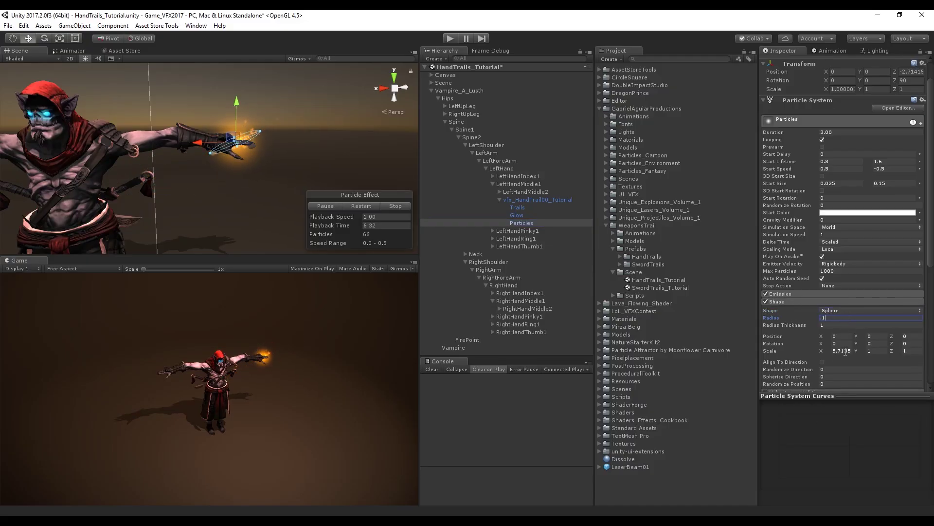
{"action": "left_click", "coordinate": [797, 302]}
- Lower Particles' Rate over Time to 20 and set the burst minimum count to 5
{"action": "left_click", "coordinate": [805, 294]}
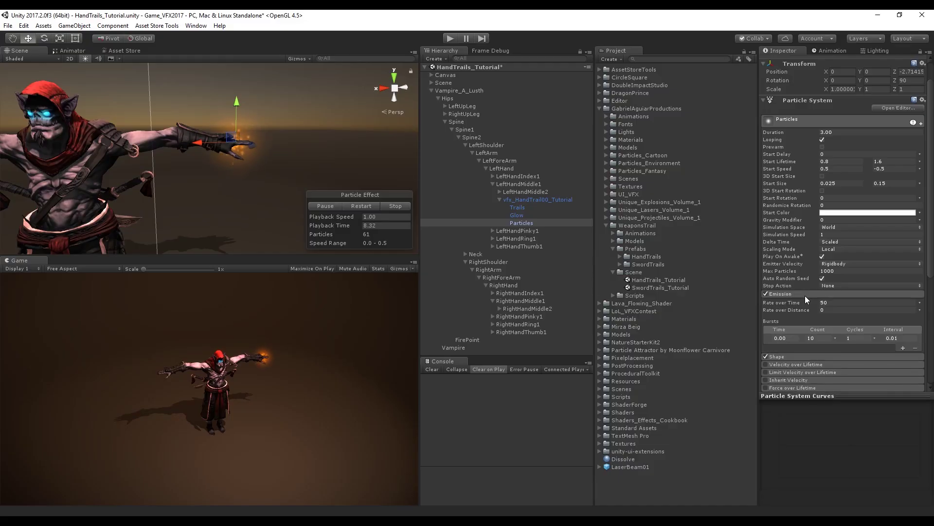
{"action": "left_click", "coordinate": [829, 303]}
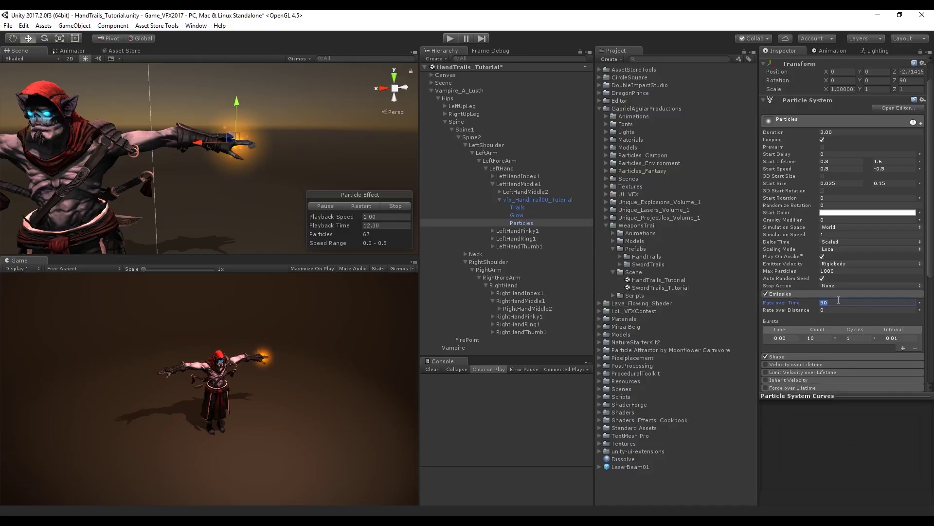
{"action": "type", "text": "20"}
{"action": "left_click", "coordinate": [812, 338]}
{"action": "type", "text": "5"}
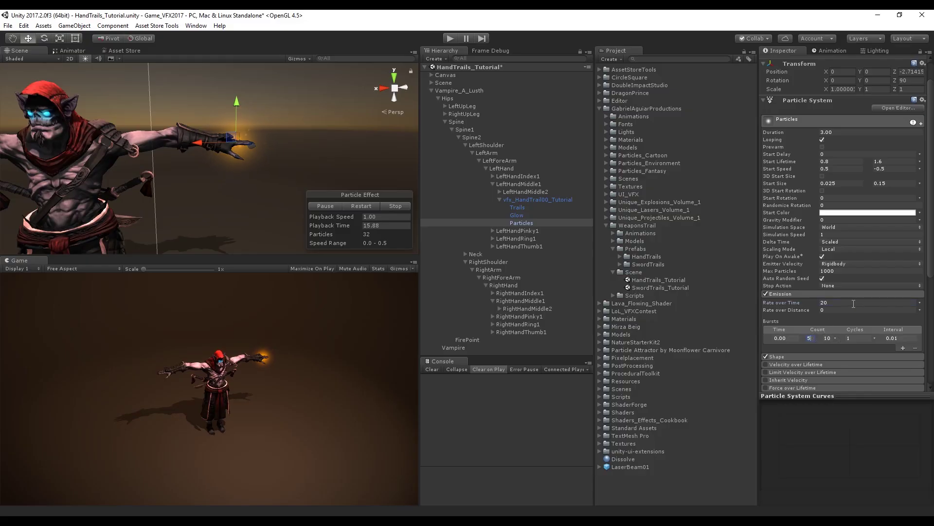
{"action": "left_click", "coordinate": [804, 294]}
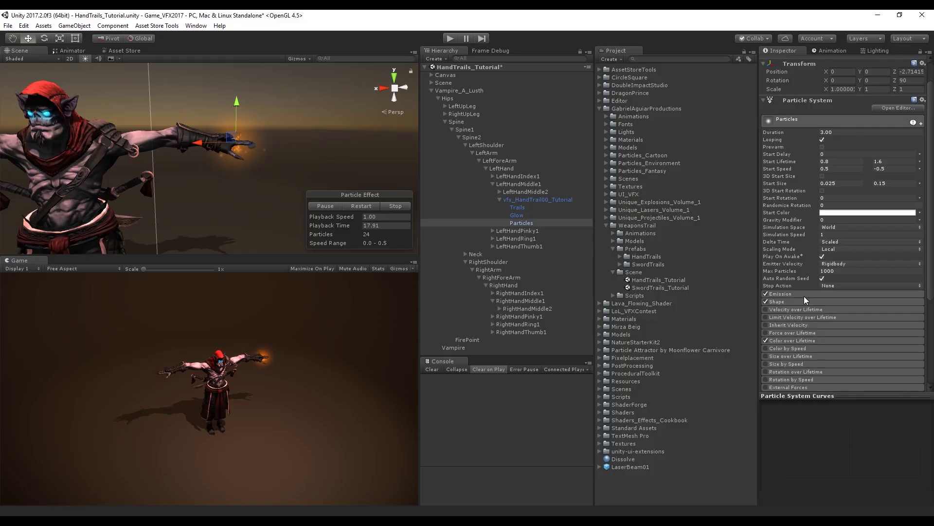
{"action": "scroll", "coordinate": [817, 317], "scroll_direction": "down", "scroll_amount": 5}
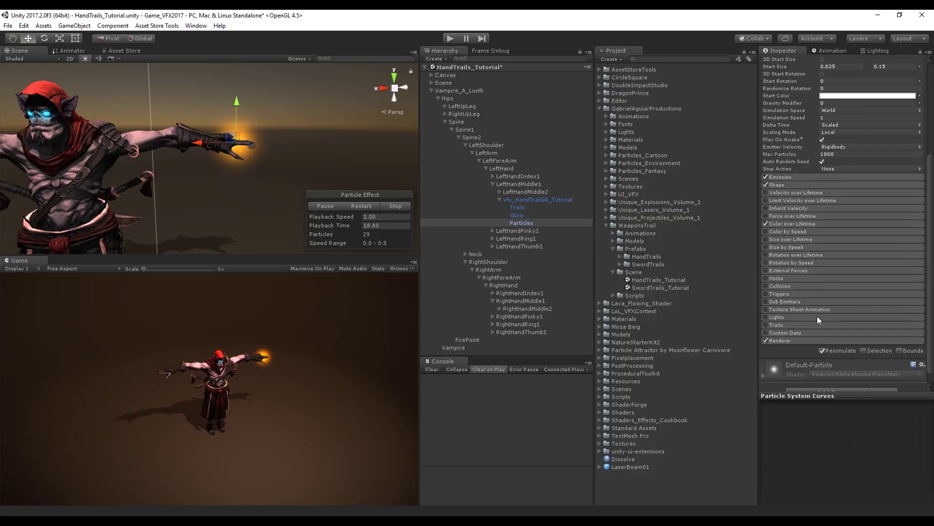
- Attach a copy of vfx_HandTrail00_Tutorial under RightHandMiddle1 in the Hierarchy
{"action": "left_click", "coordinate": [556, 200]}
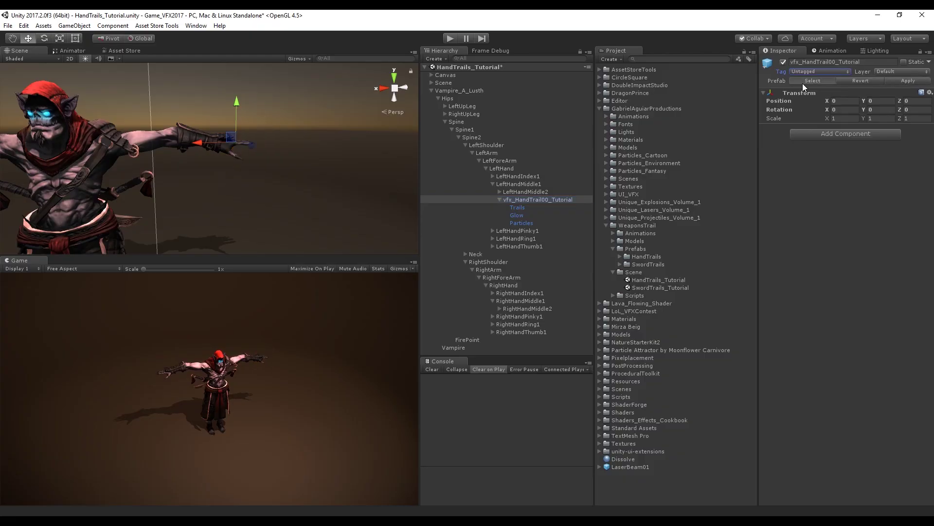
{"action": "left_click", "coordinate": [802, 82]}
{"action": "left_click_drag", "start_coordinate": [657, 264], "coordinate": [526, 300]}
- Play the scene to check the trails on both hands, then stop
{"action": "left_click", "coordinate": [450, 38]}
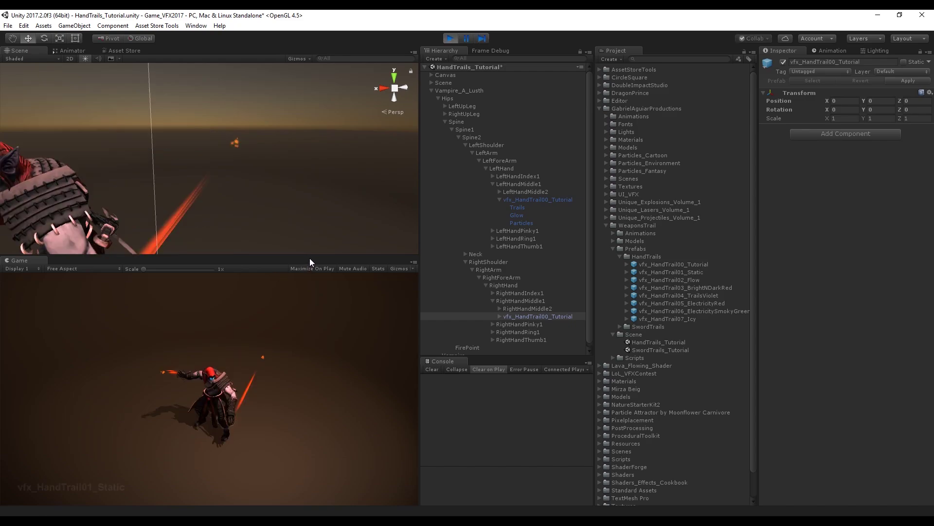
{"action": "left_click_drag", "start_coordinate": [246, 257], "coordinate": [242, 201]}
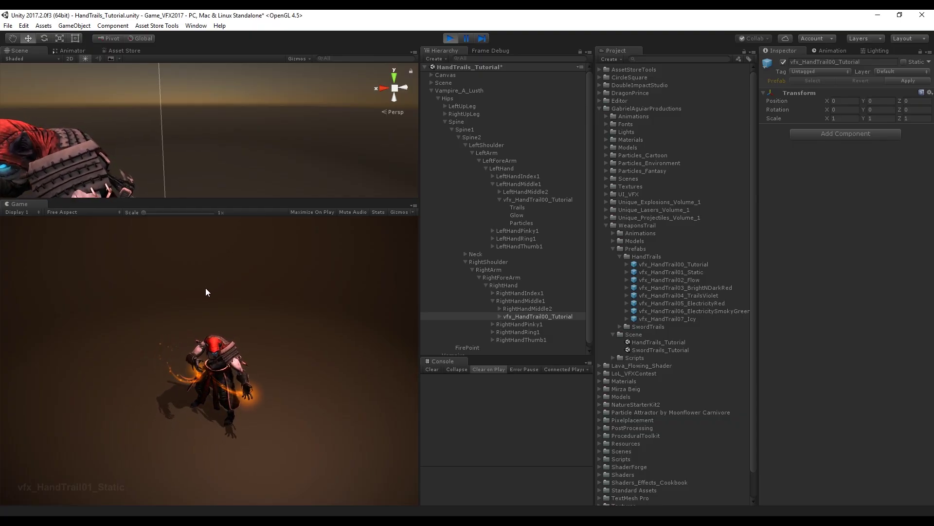
{"action": "key", "text": "ctrl+p"}
- Raise the Trails maximum Start Lifetime to 2.5 and apply the changes to the prefab
{"action": "left_click", "coordinate": [563, 207]}
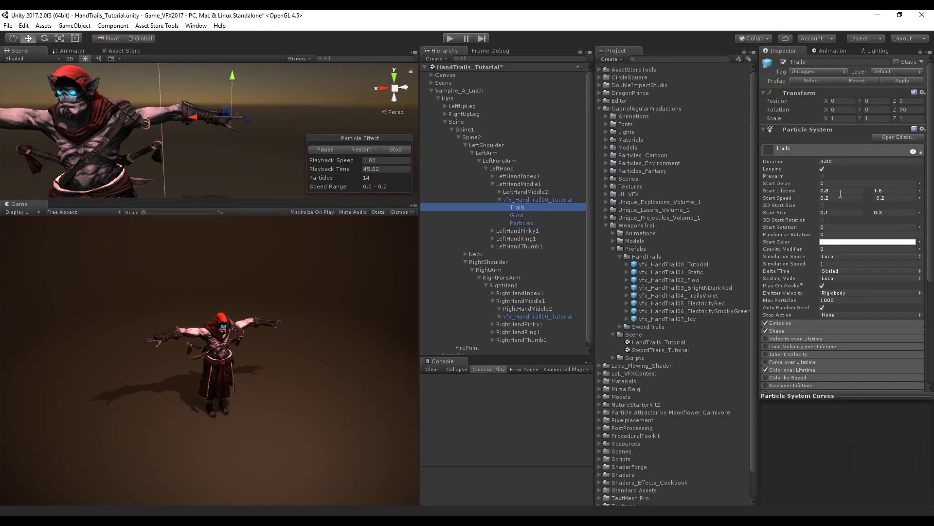
{"action": "left_click", "coordinate": [885, 192]}
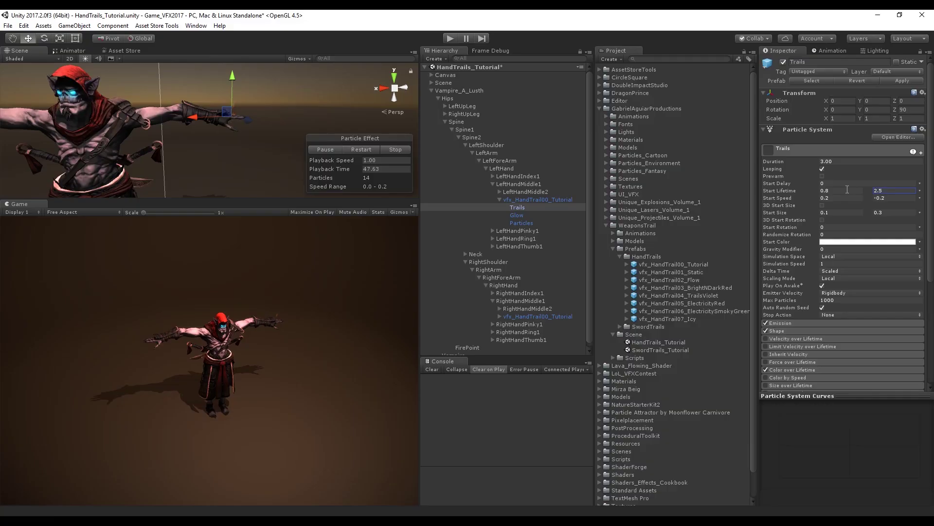
{"action": "left_click", "coordinate": [561, 199]}
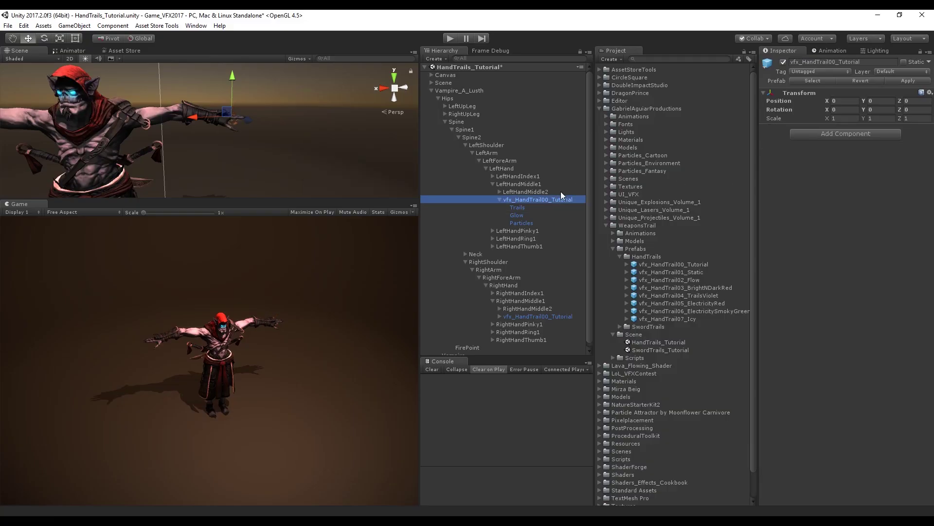
{"action": "left_click", "coordinate": [893, 81]}
- Preview the longer trails, recolor the Trails gradient blue-violet, and play again
{"action": "left_click", "coordinate": [450, 39]}
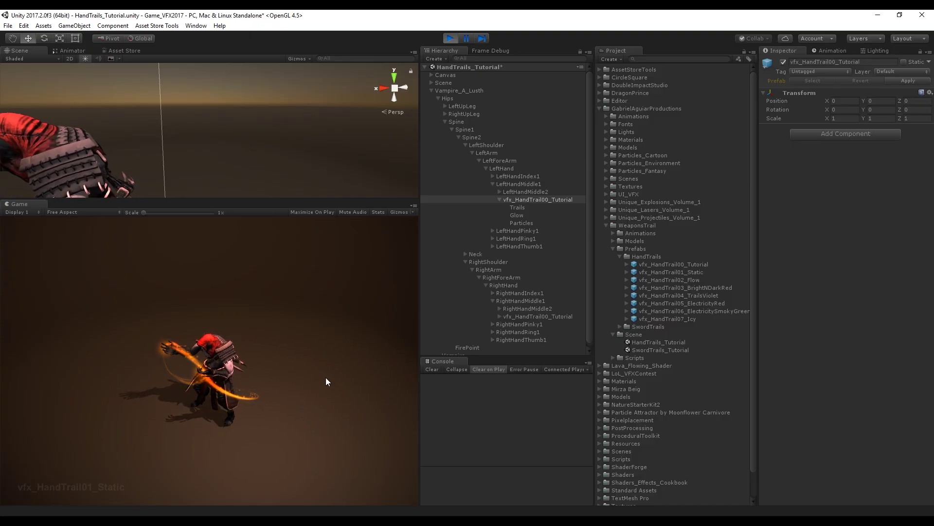
{"action": "left_click", "coordinate": [517, 207]}
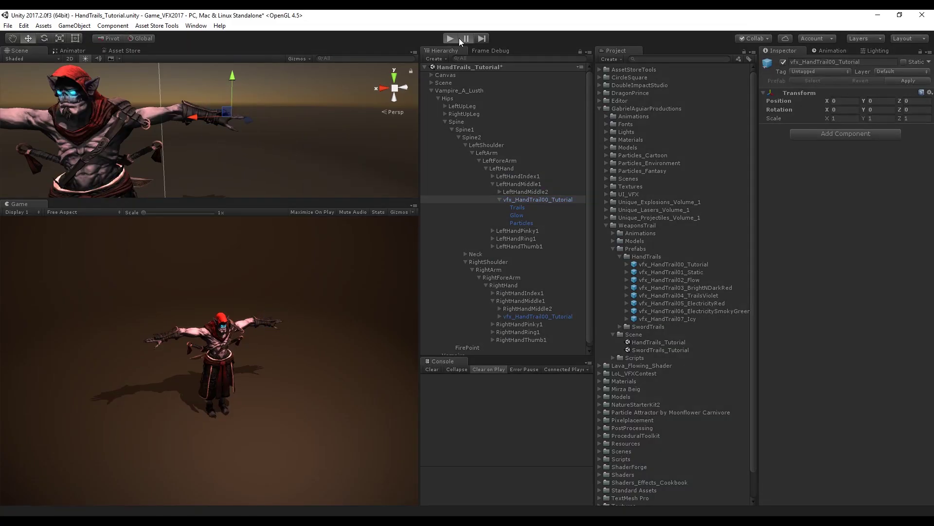
{"action": "left_click", "coordinate": [460, 40]}
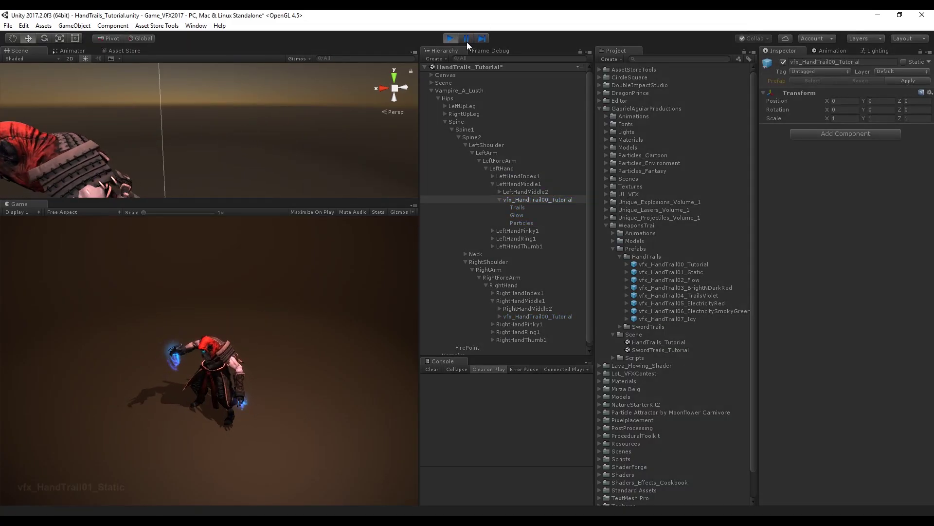